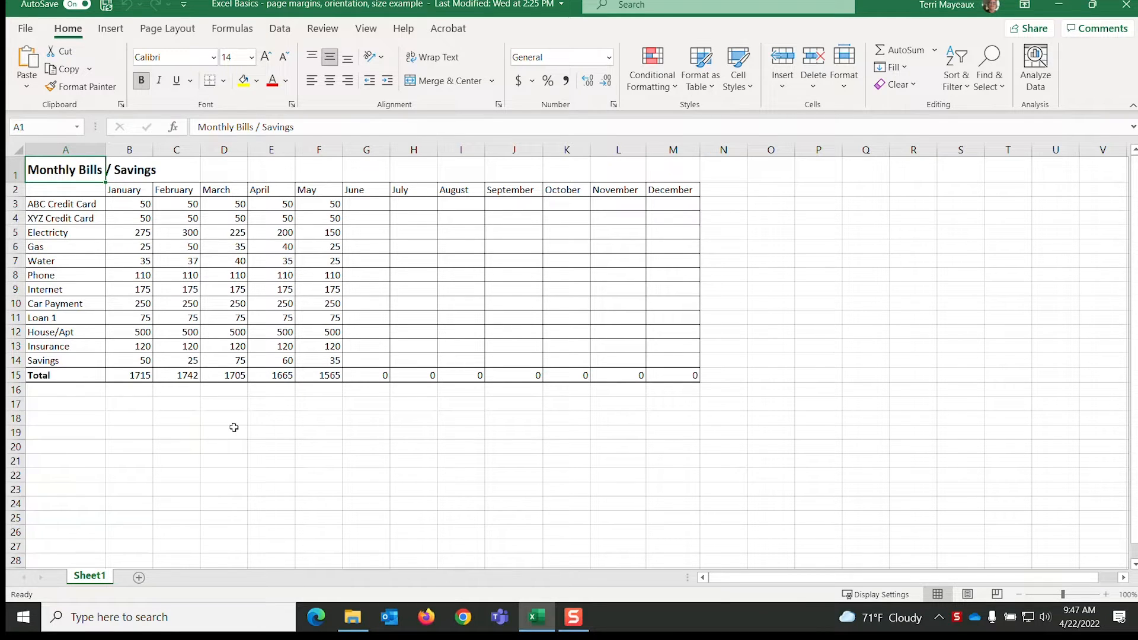
- Preview both printed pages of the Monthly Bills / Savings sheet, and return to the worksheet
{"action": "left_click", "coordinate": [29, 31]}
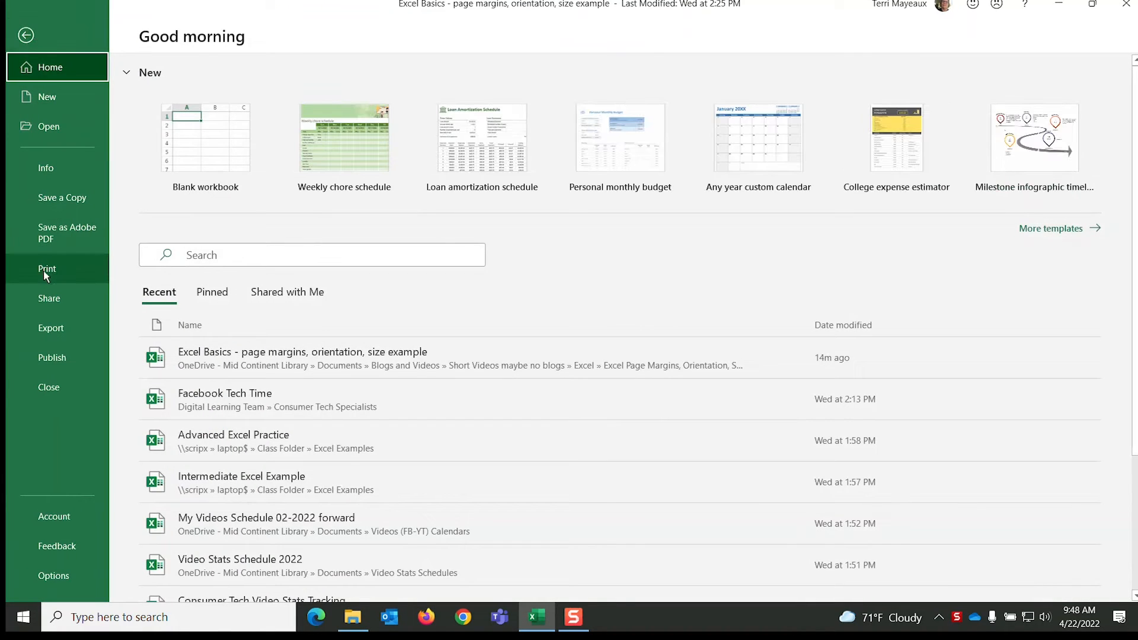
{"action": "left_click", "coordinate": [47, 270]}
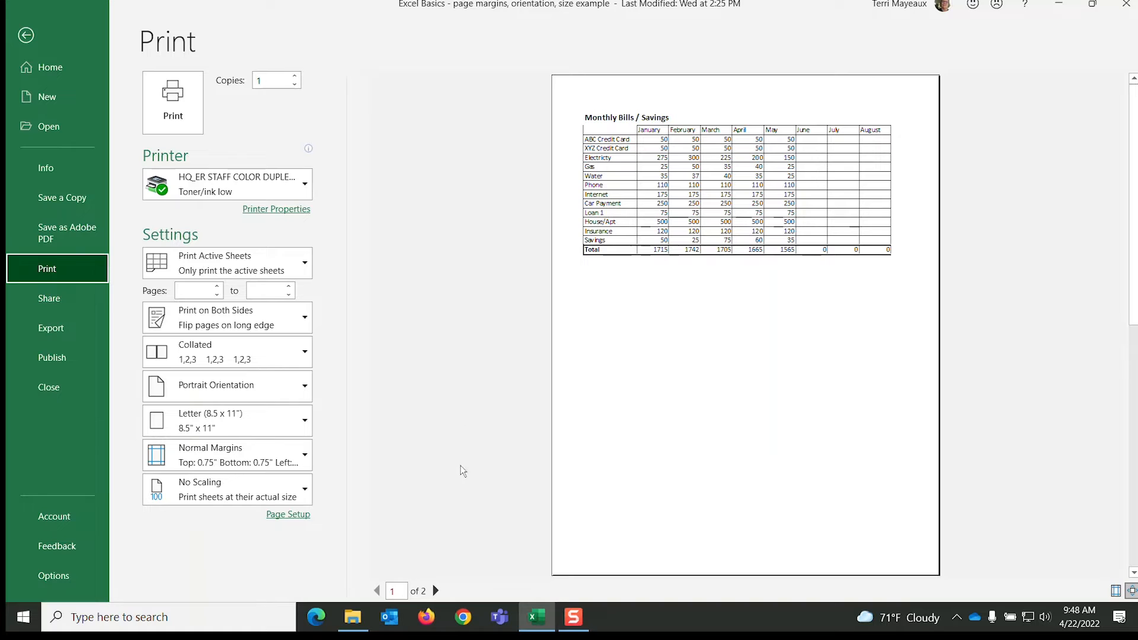
{"action": "left_click", "coordinate": [436, 592]}
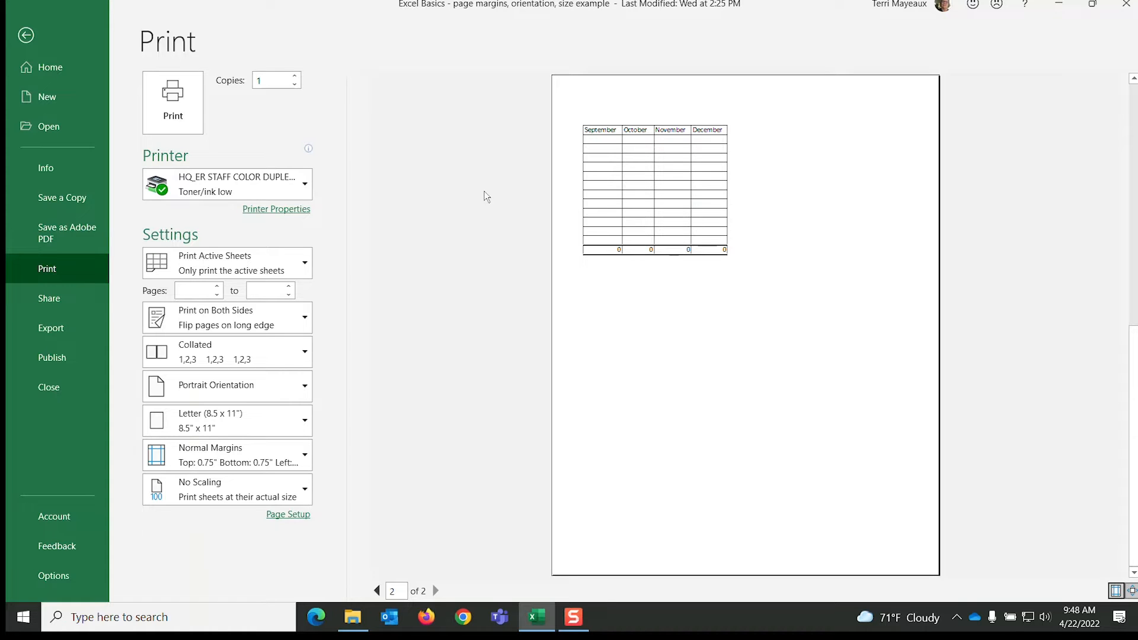
{"action": "left_click", "coordinate": [27, 37]}
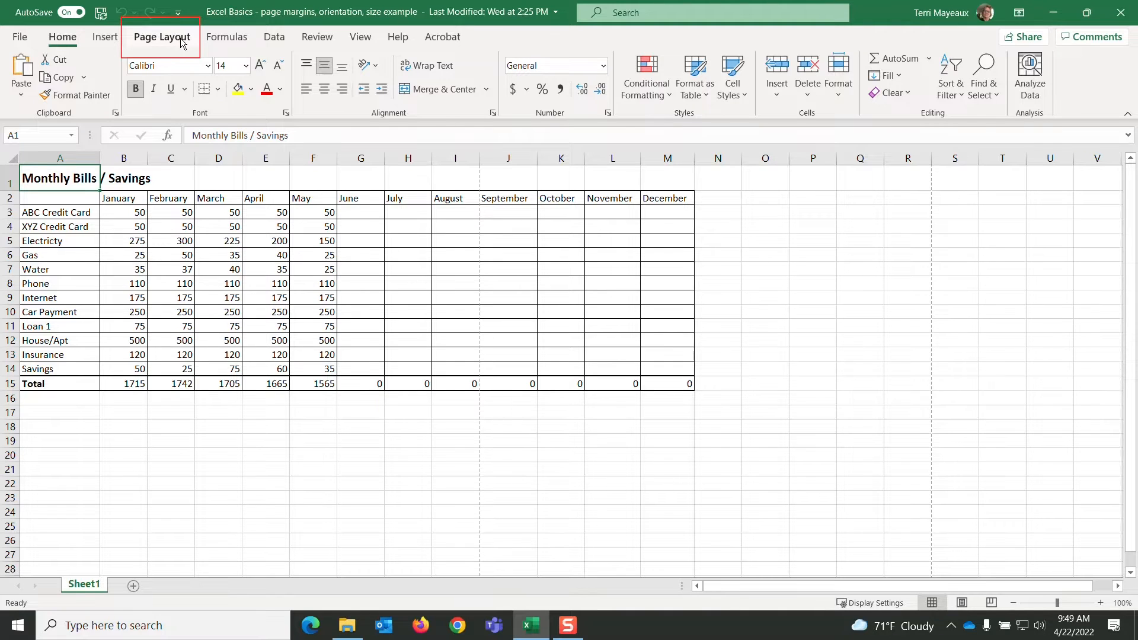
- Apply the Wide margins preset to the sheet and check both pages in the print preview
{"action": "left_click", "coordinate": [181, 43]}
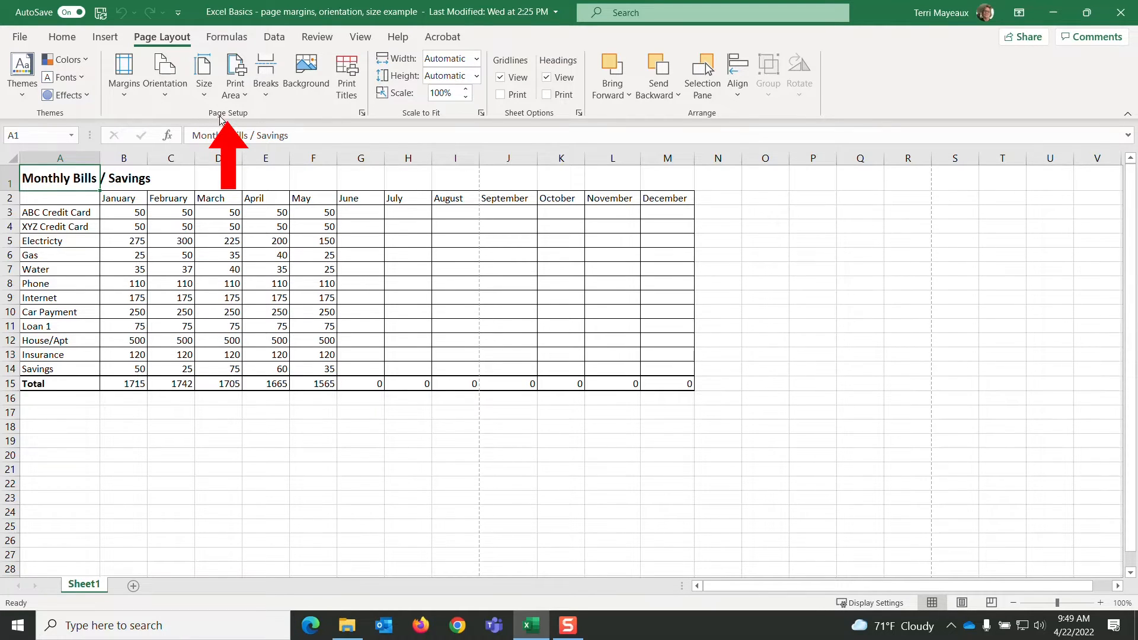
{"action": "left_click", "coordinate": [125, 95]}
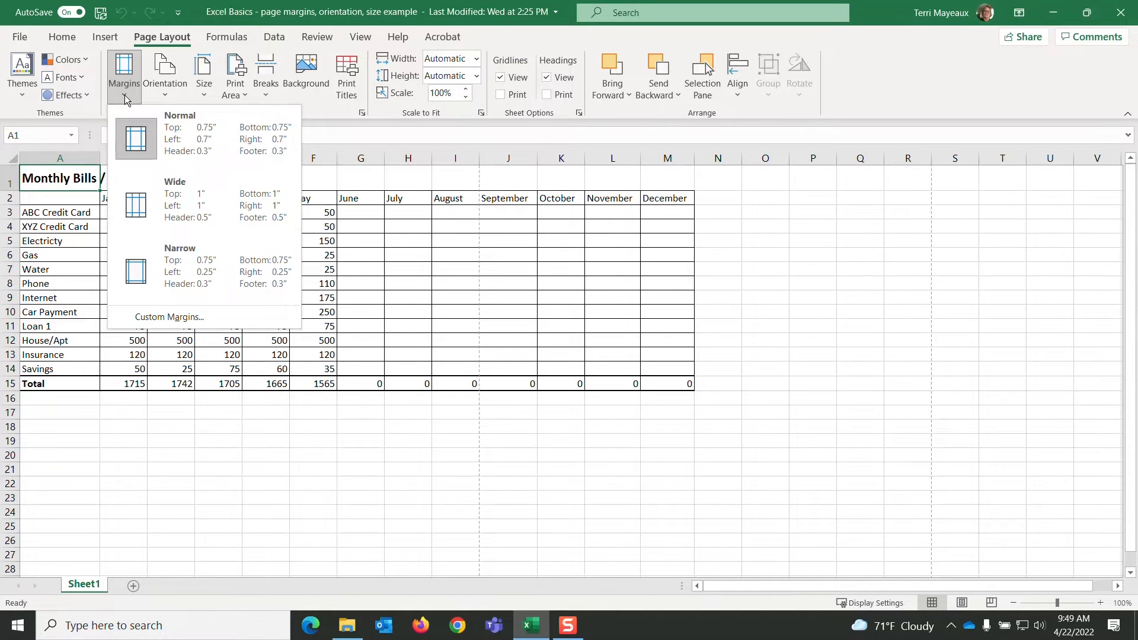
{"action": "left_click", "coordinate": [186, 199]}
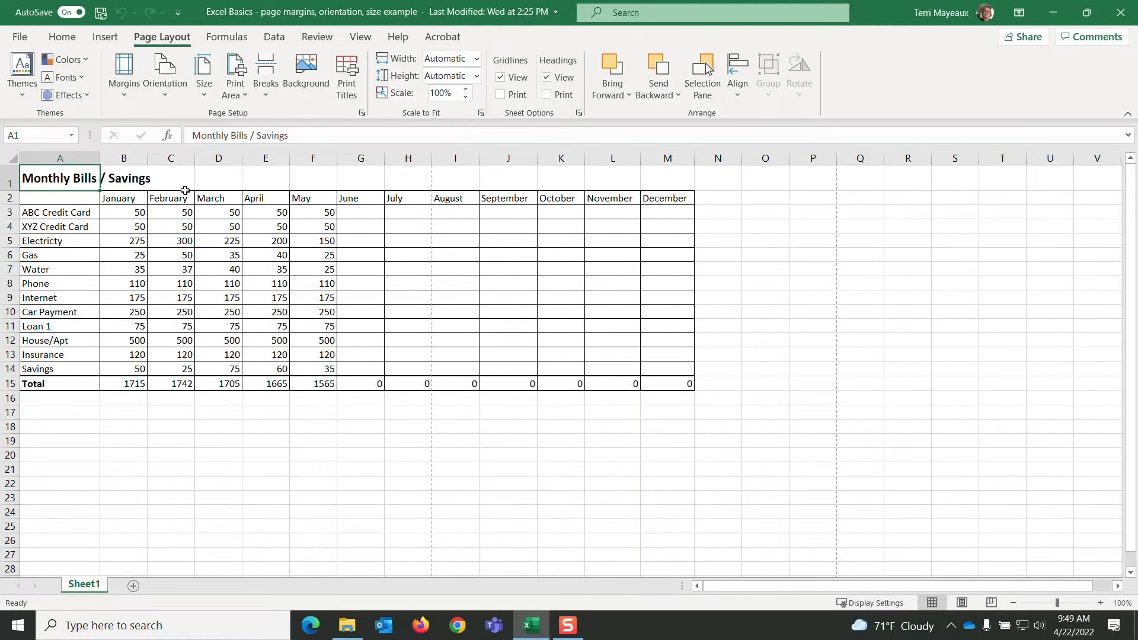
{"action": "left_click", "coordinate": [21, 37]}
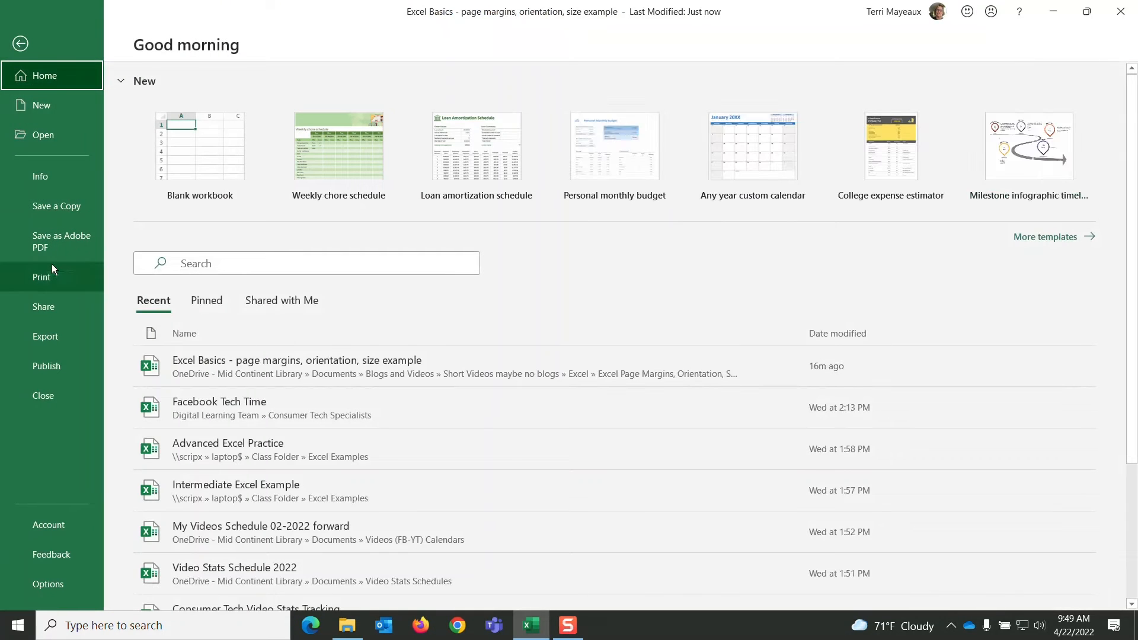
{"action": "left_click", "coordinate": [48, 278]}
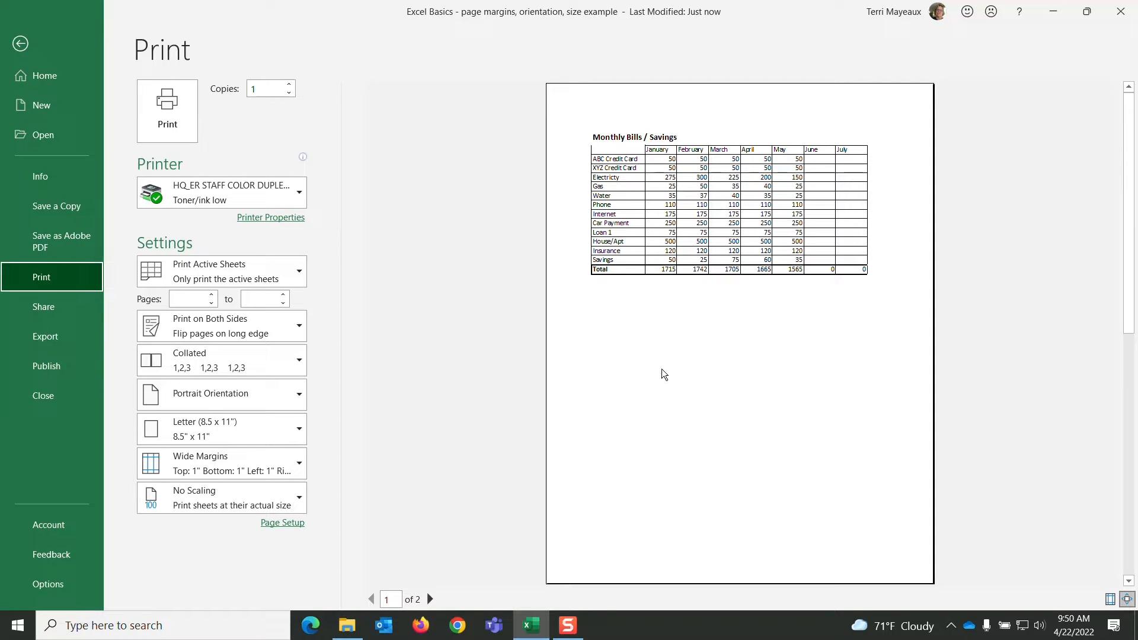
{"action": "left_click", "coordinate": [430, 599]}
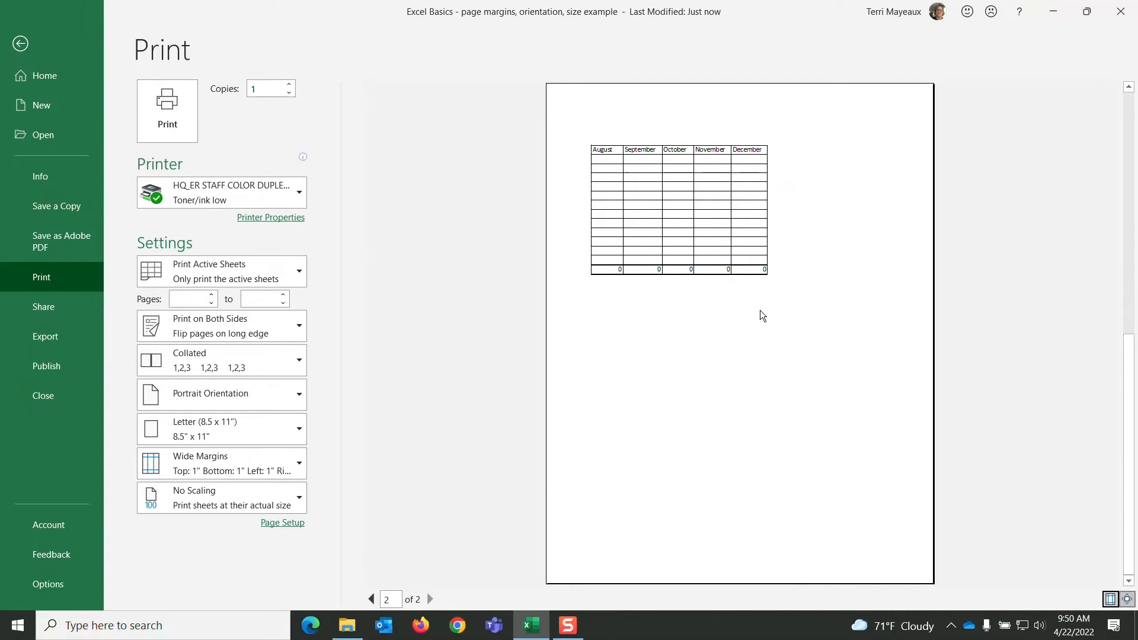
{"action": "left_click", "coordinate": [20, 43]}
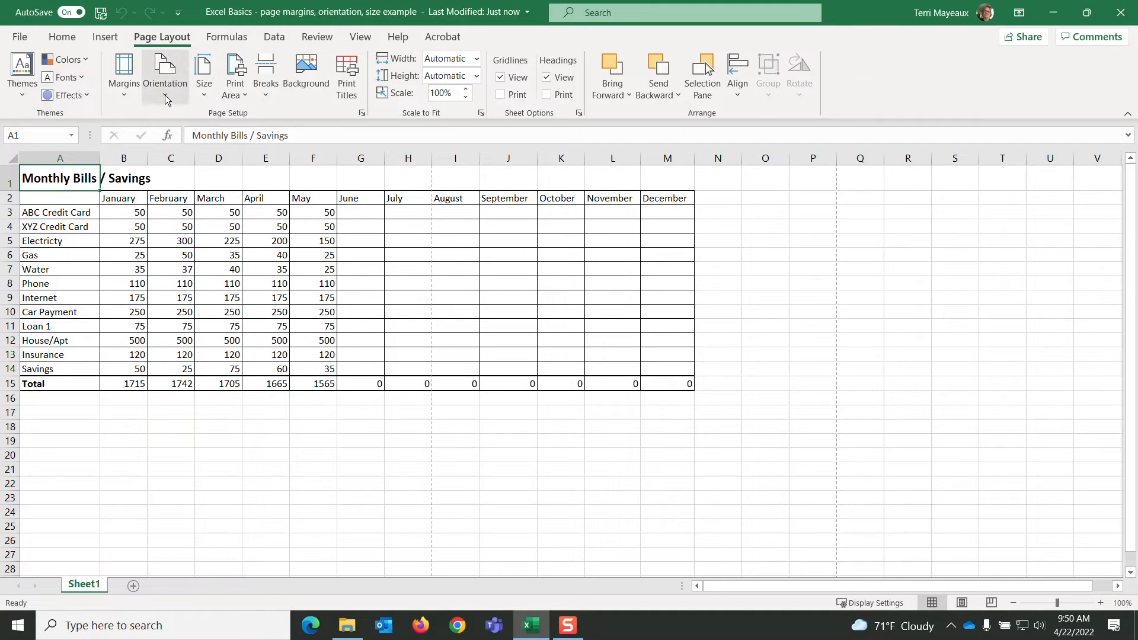
- Apply the Narrow margins preset to the sheet and view it in the print preview
{"action": "left_click", "coordinate": [126, 96]}
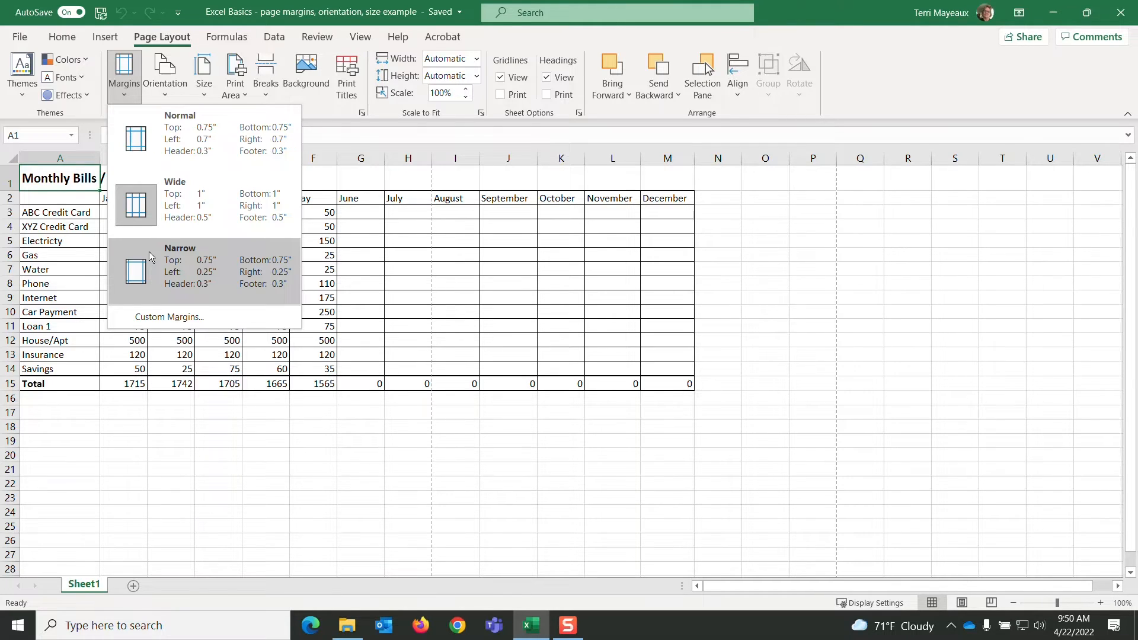
{"action": "left_click", "coordinate": [190, 263]}
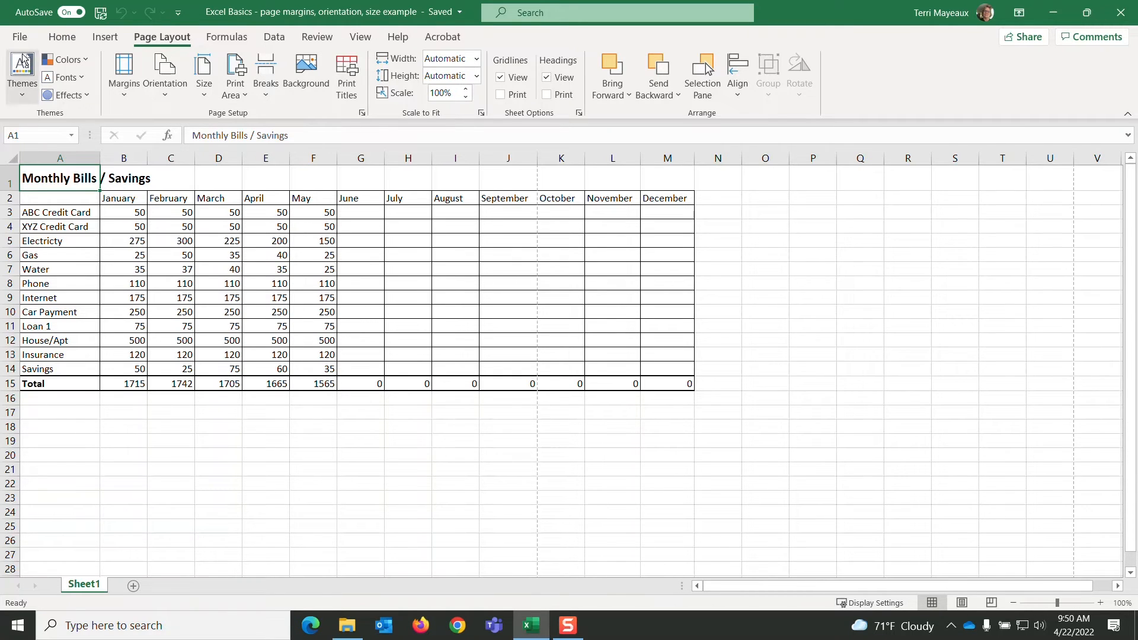
{"action": "left_click", "coordinate": [21, 36]}
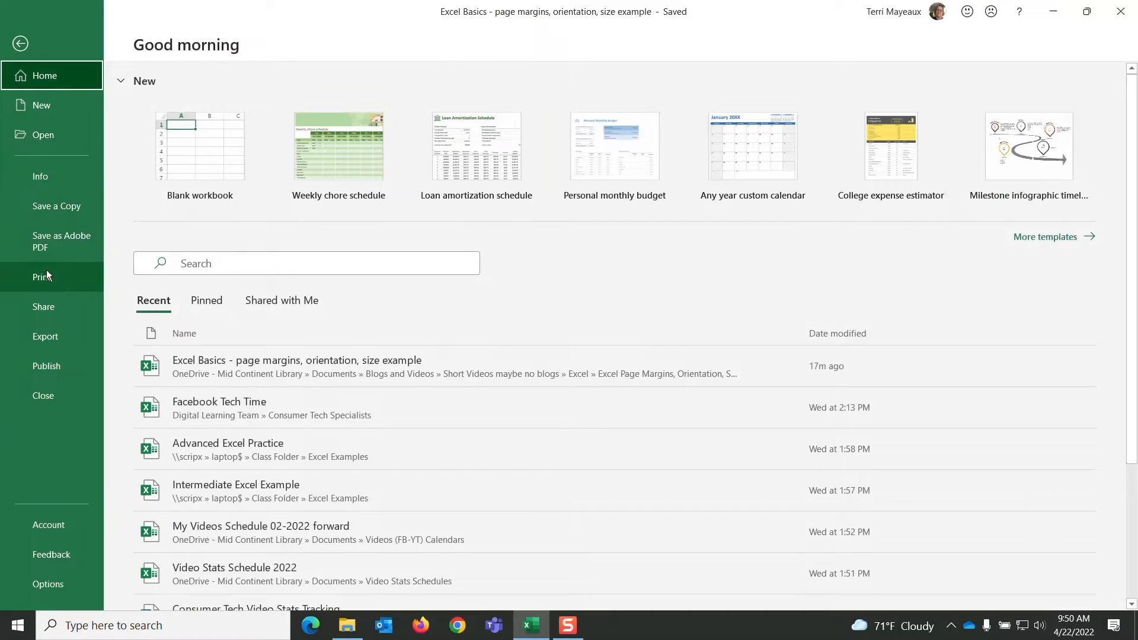
{"action": "left_click", "coordinate": [47, 273]}
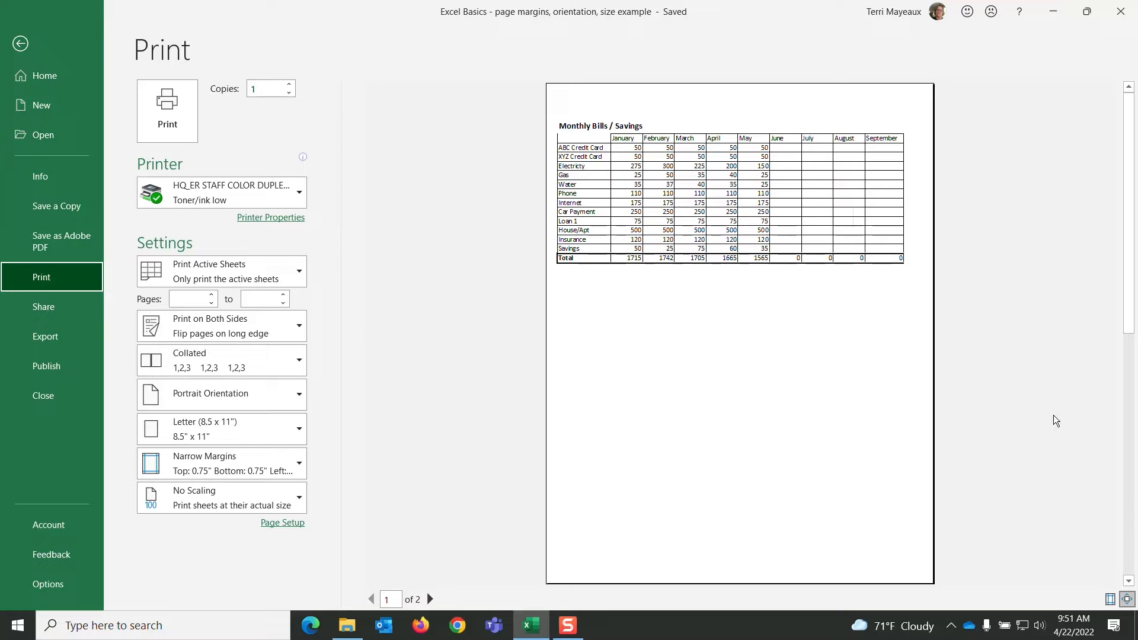
- Show the margin guides in the print preview and slightly narrow the September and August columns
{"action": "left_click", "coordinate": [1110, 600]}
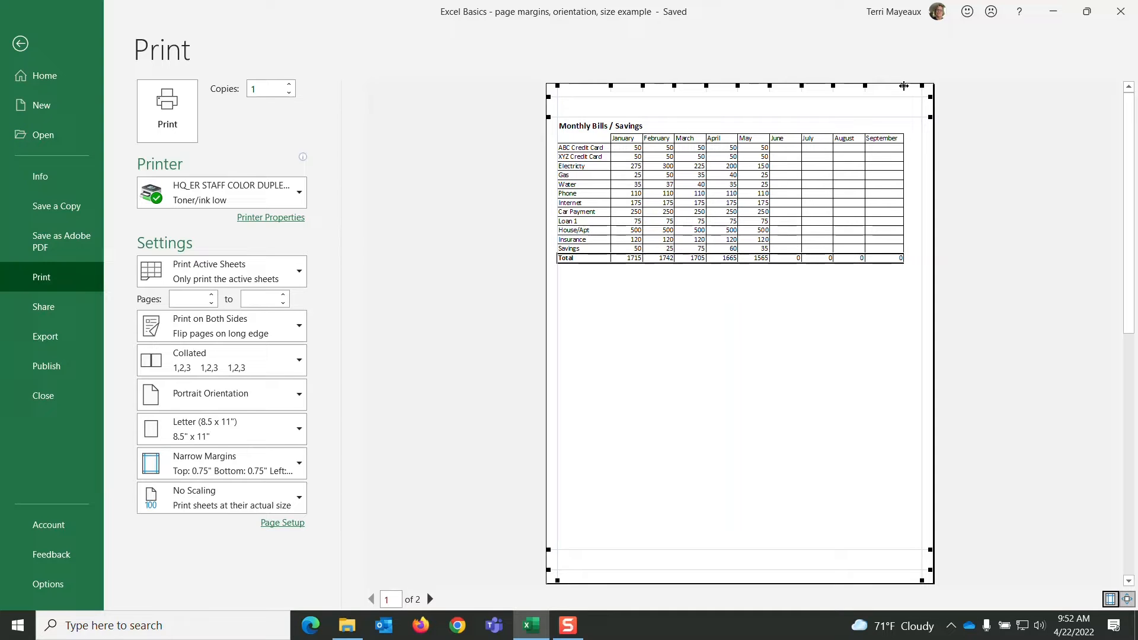
{"action": "left_click_drag", "start_coordinate": [903, 86], "coordinate": [895, 87]}
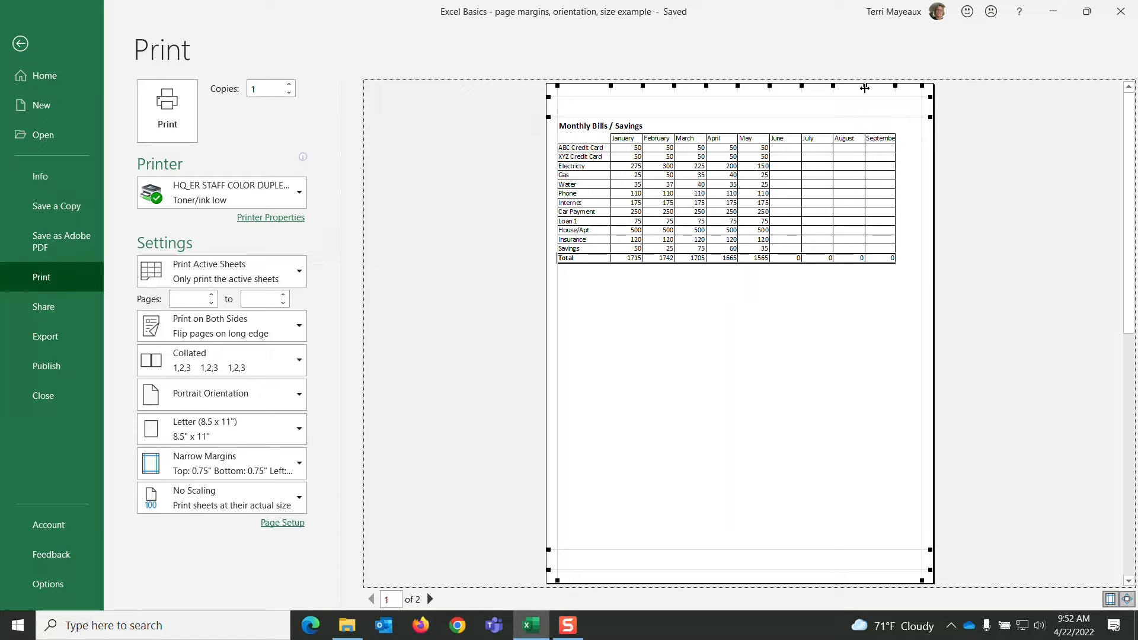
{"action": "left_click_drag", "start_coordinate": [864, 86], "coordinate": [859, 90]}
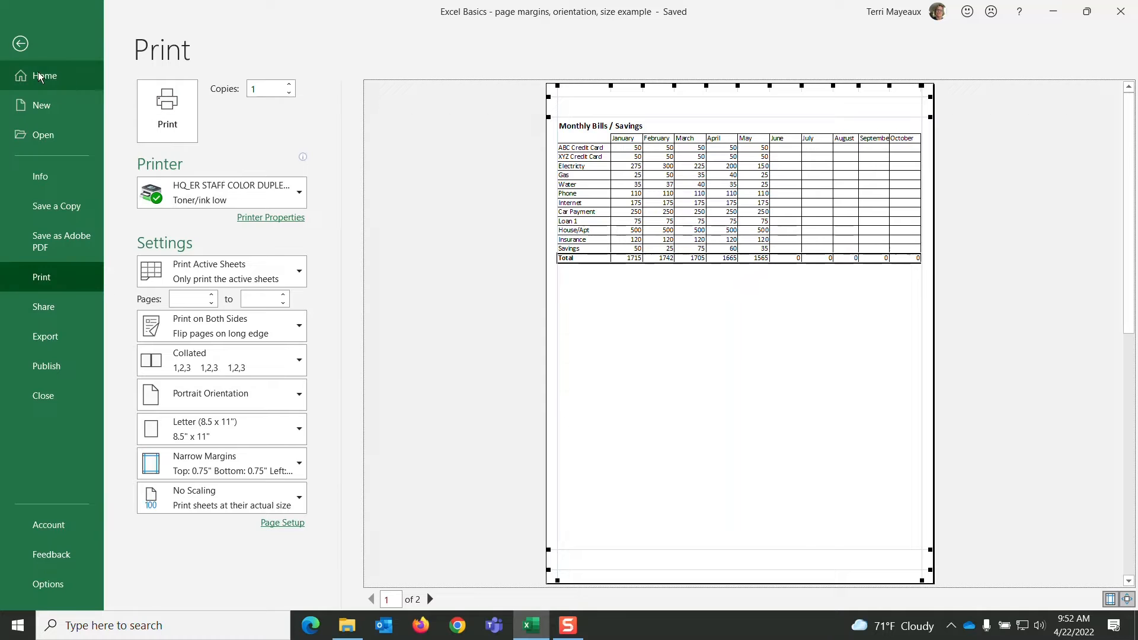
{"action": "left_click", "coordinate": [21, 44]}
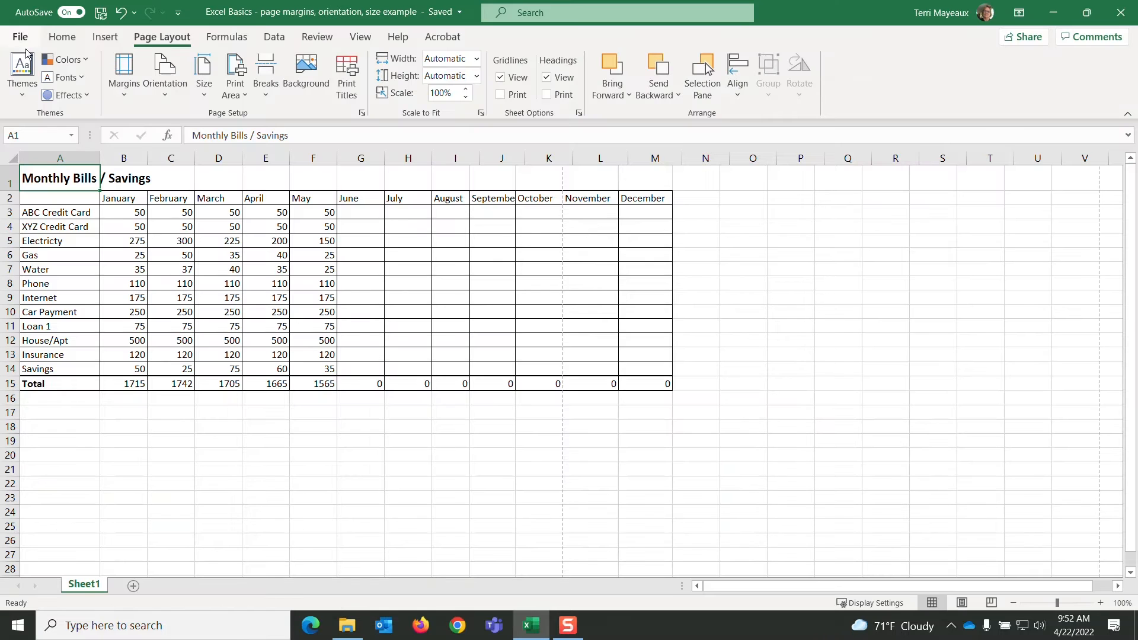
- Set custom top and bottom page margins of 0.25 inch each
{"action": "left_click", "coordinate": [126, 95]}
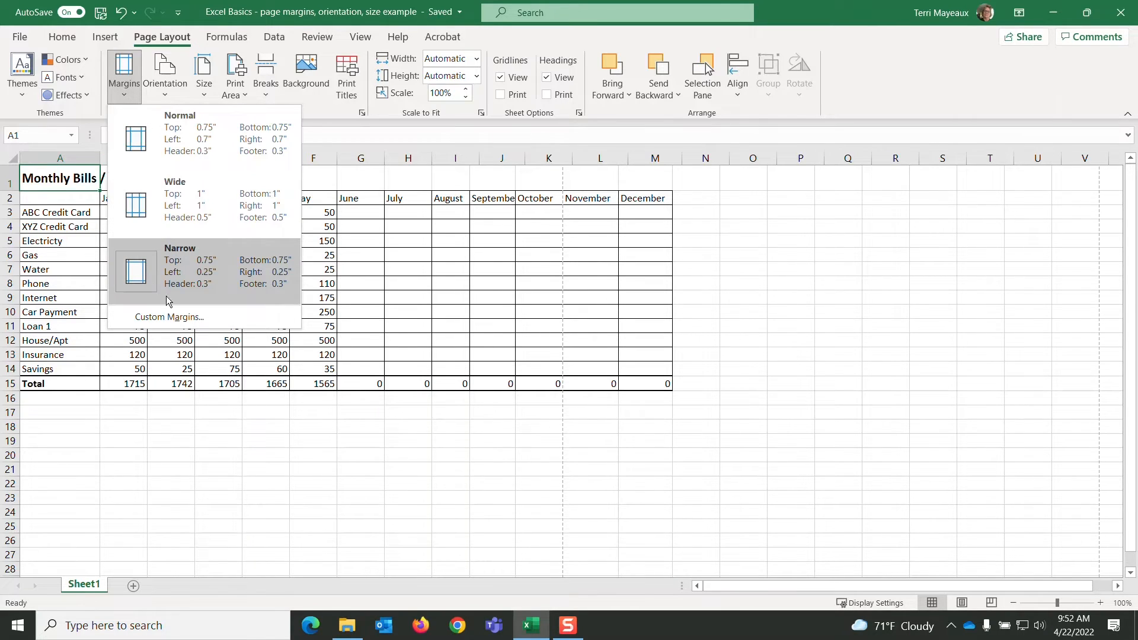
{"action": "left_click", "coordinate": [191, 318]}
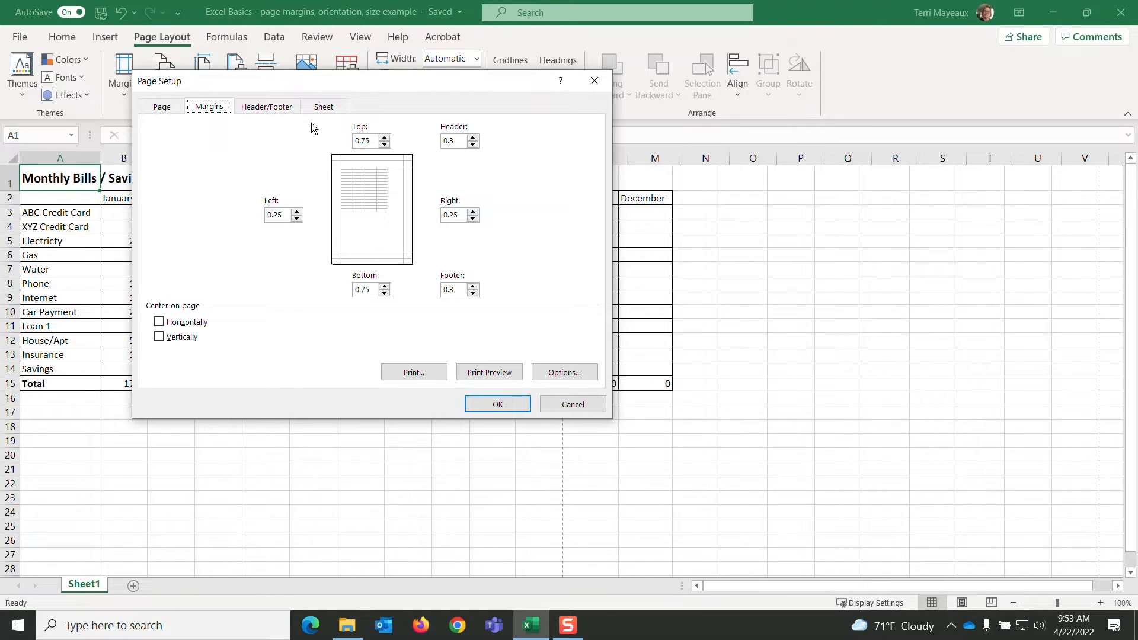
{"action": "left_click", "coordinate": [385, 145]}
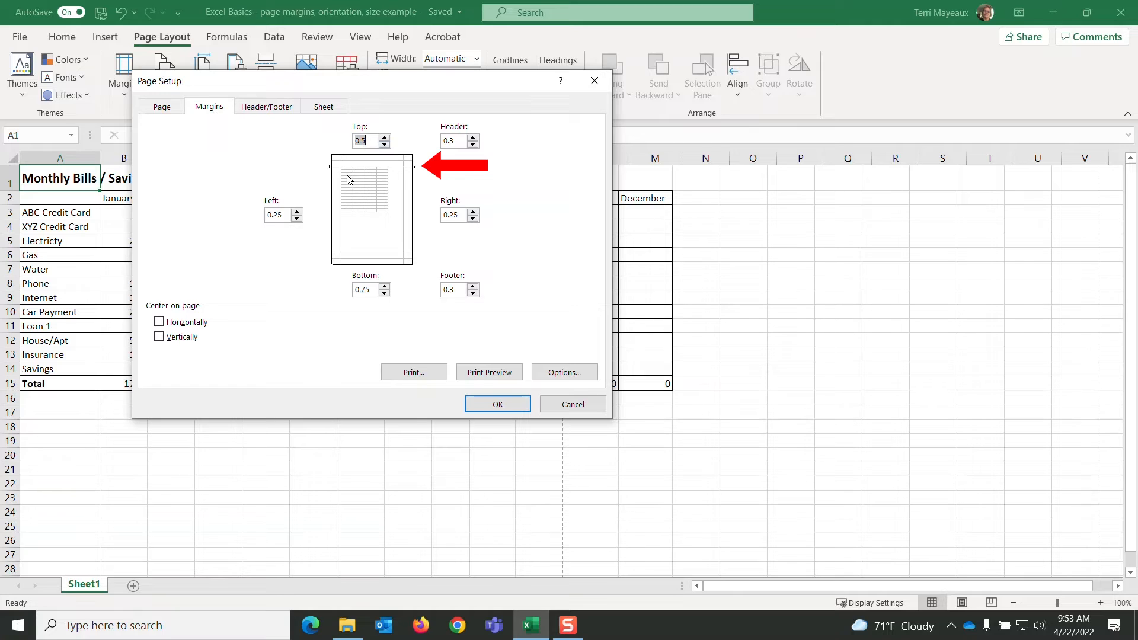
{"action": "left_click", "coordinate": [384, 145]}
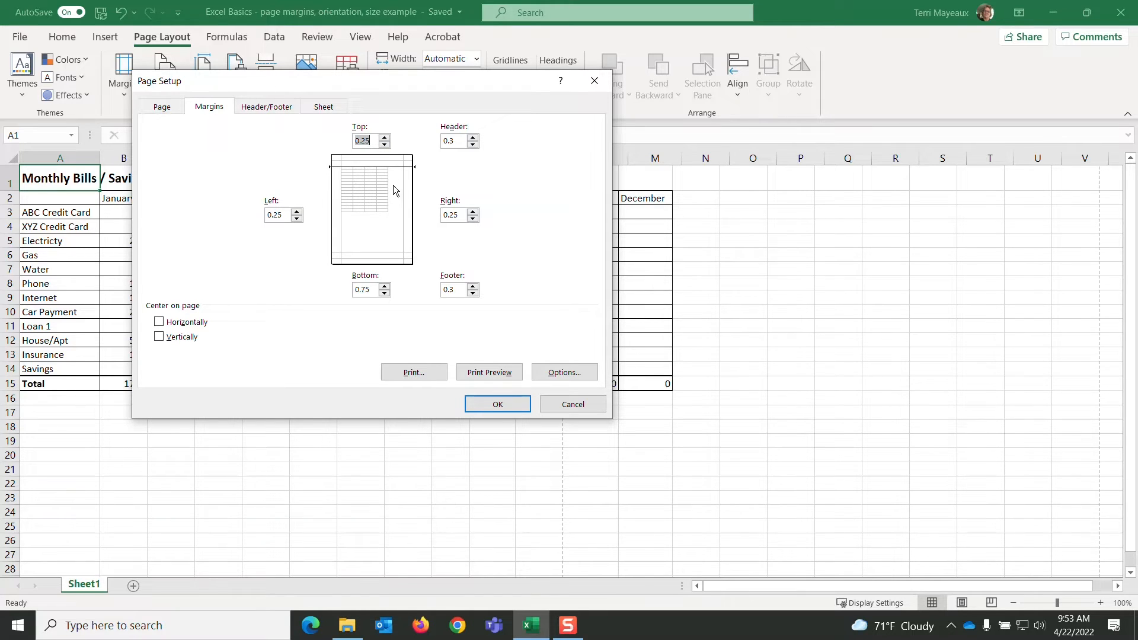
{"action": "left_click", "coordinate": [384, 293]}
{"action": "left_click", "coordinate": [384, 293]}
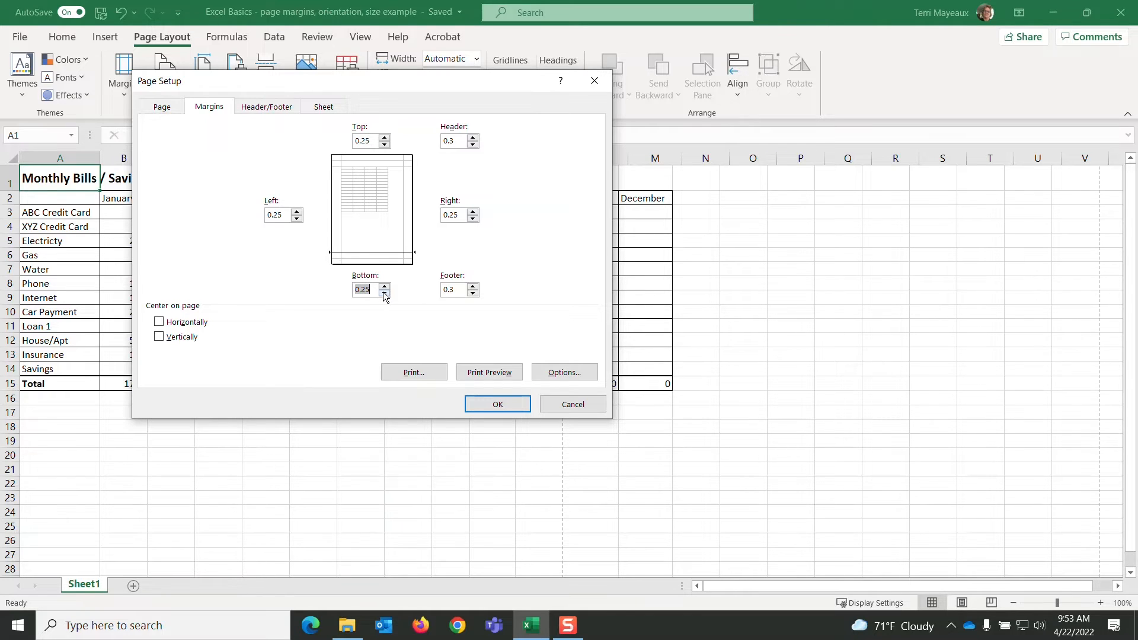
- Set the left and right custom margins to .2 inch each and check the sheet in the print preview
{"action": "left_click", "coordinate": [297, 219]}
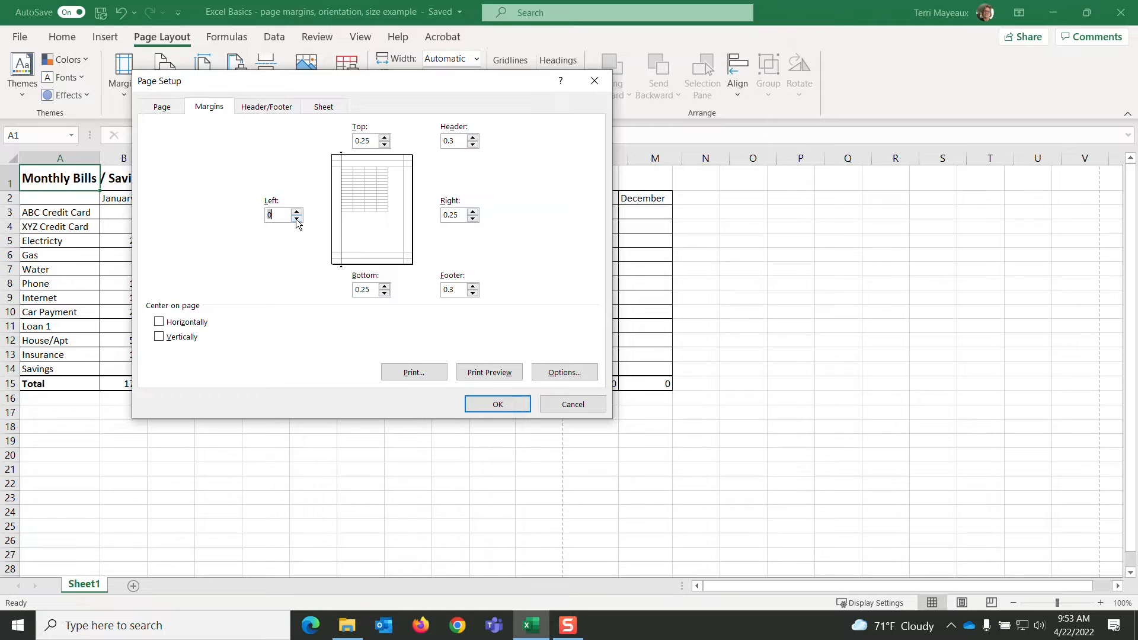
{"action": "key", "text": "BackSpace"}
{"action": "type", "text": ".2"}
{"action": "left_click", "coordinate": [473, 219]}
{"action": "key", "text": "BackSpace"}
{"action": "type", "text": ".2"}
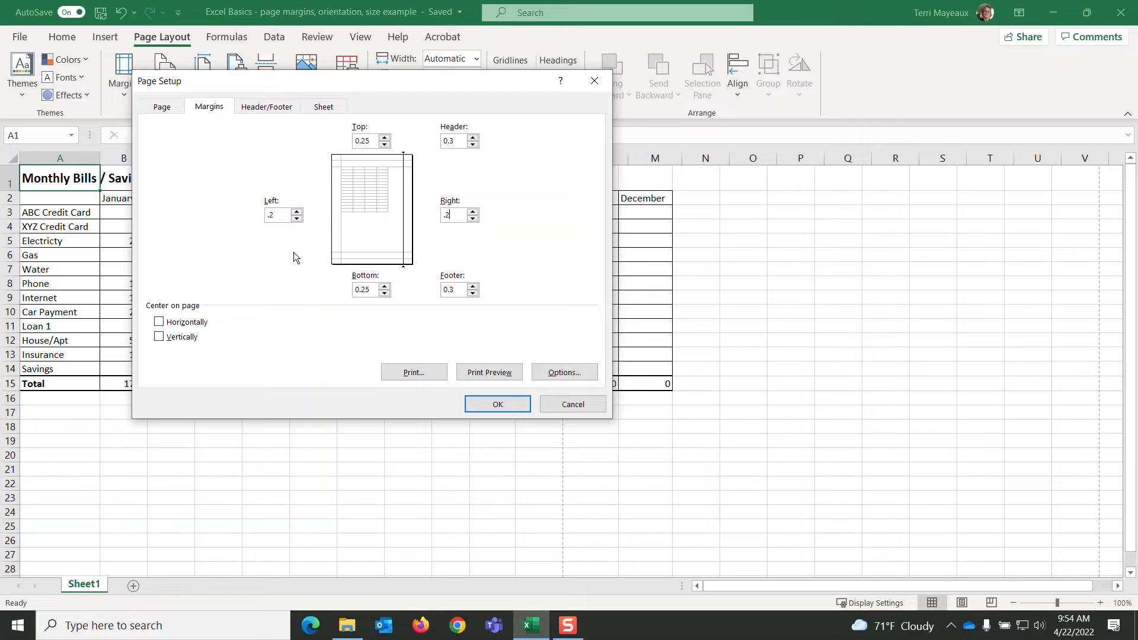
{"action": "left_click", "coordinate": [496, 375]}
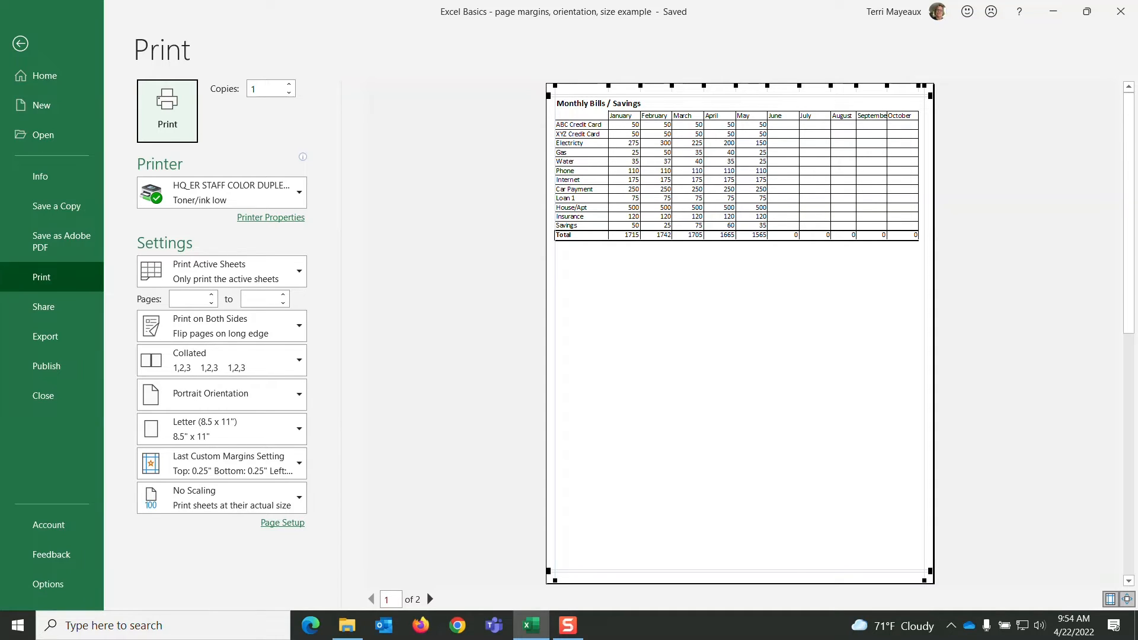
{"action": "left_click", "coordinate": [22, 43]}
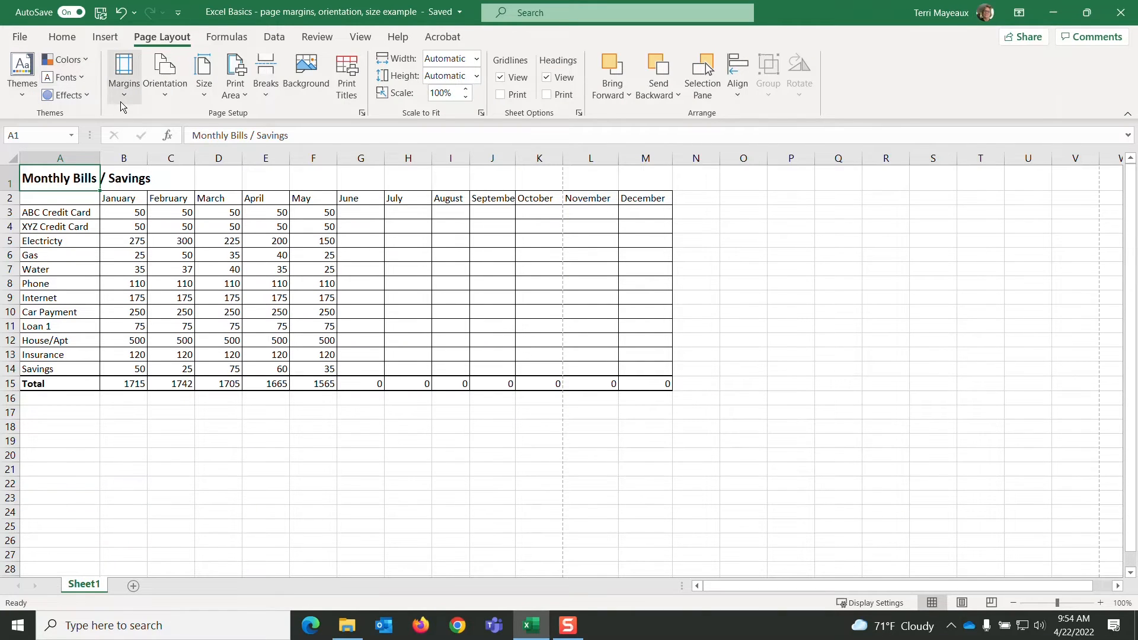
- Choose Portrait orientation for the sheet and check the page in the print preview
{"action": "left_click", "coordinate": [166, 99]}
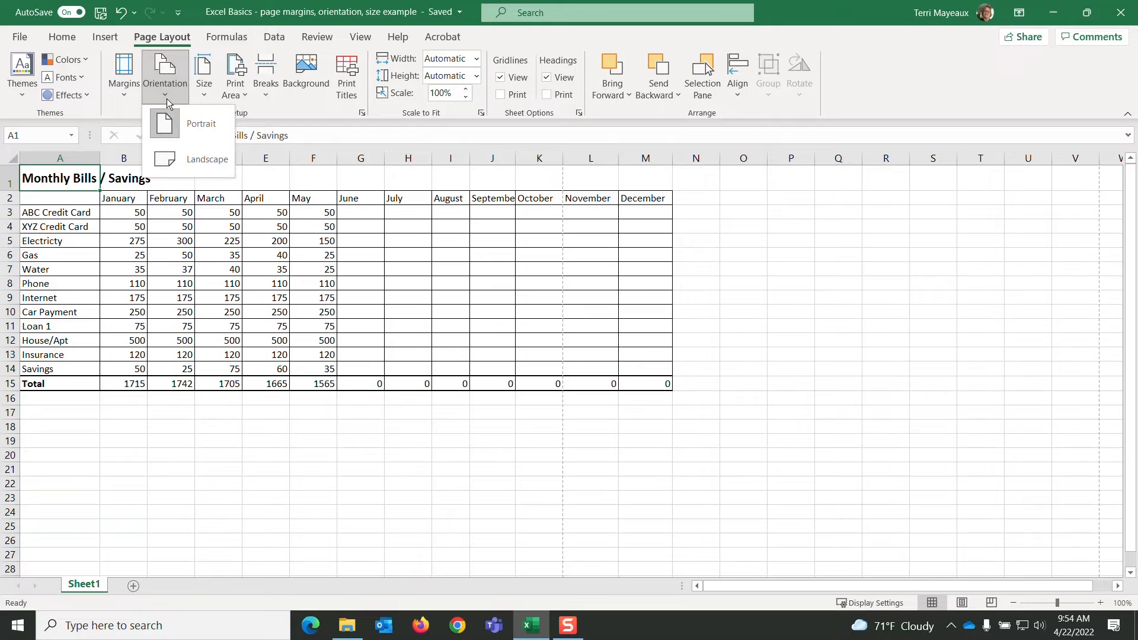
{"action": "left_click", "coordinate": [203, 125]}
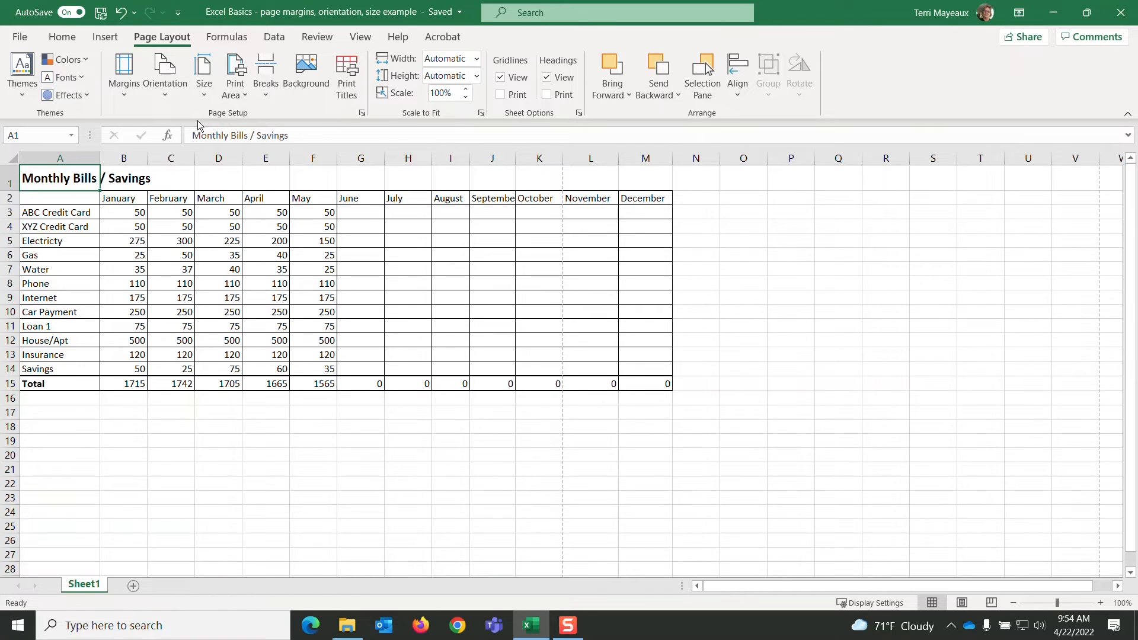
{"action": "left_click", "coordinate": [23, 39]}
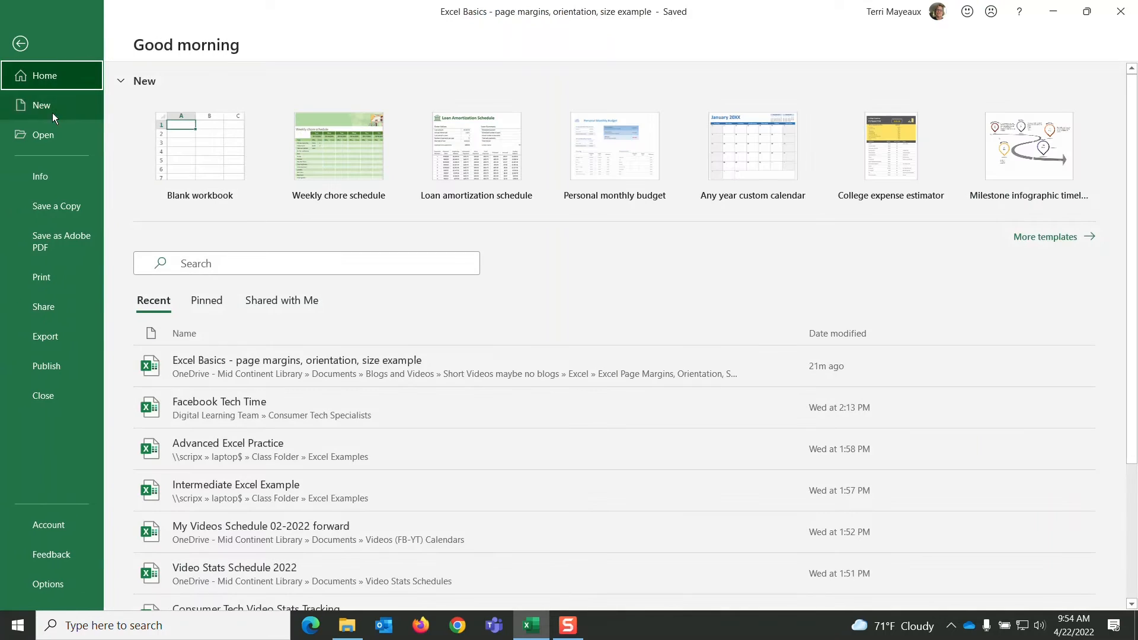
{"action": "left_click", "coordinate": [54, 280]}
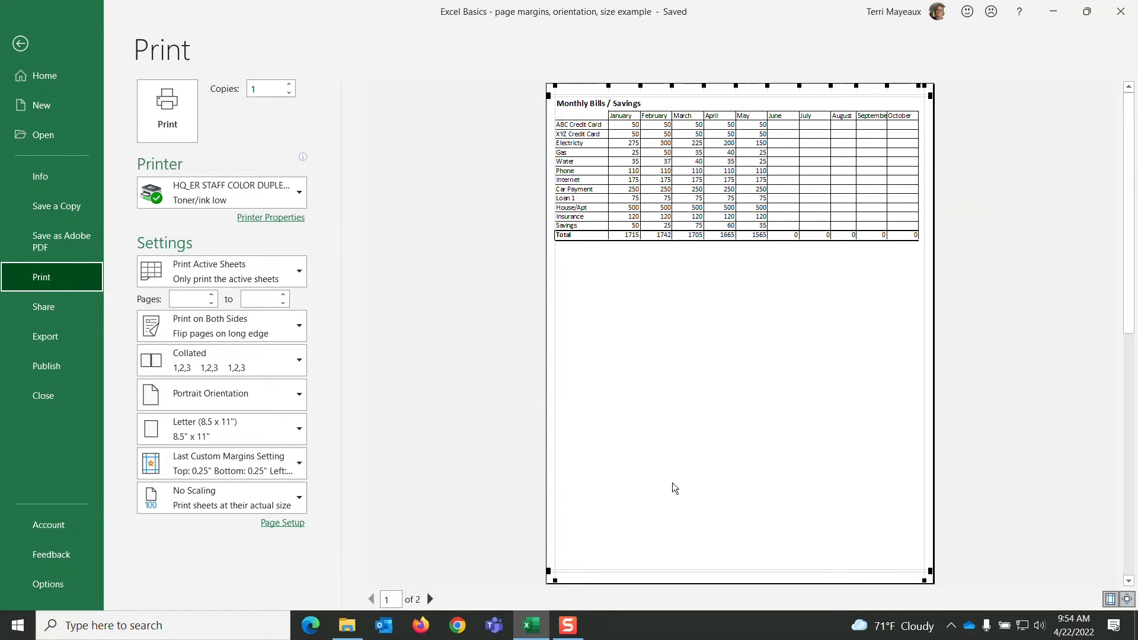
{"action": "left_click", "coordinate": [20, 44]}
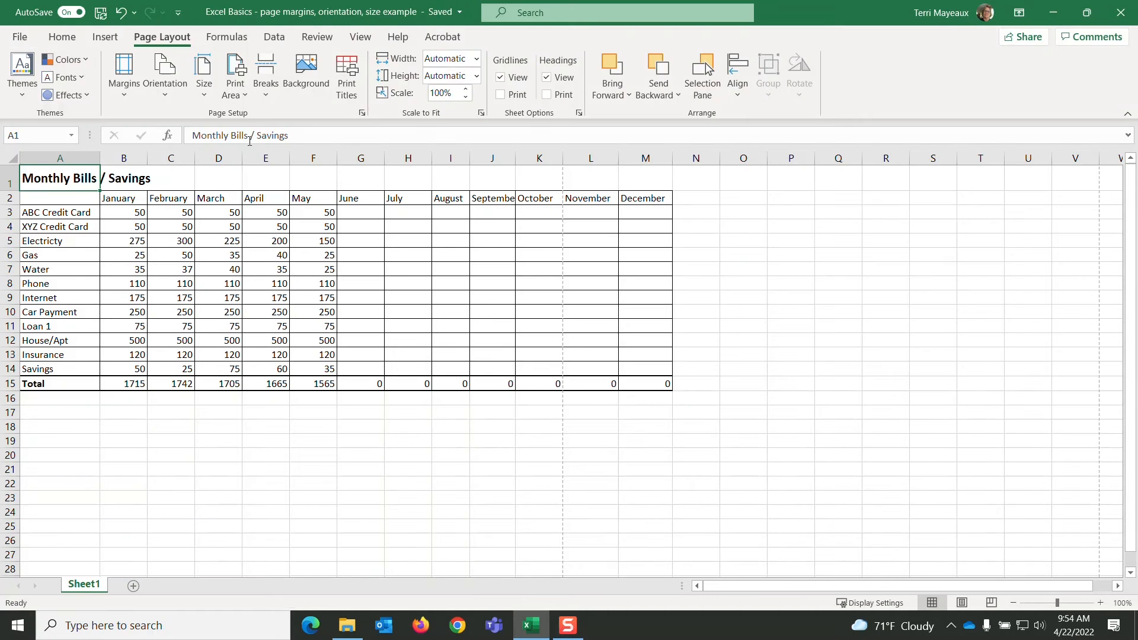
- Change the sheet's page orientation to Landscape
{"action": "left_click", "coordinate": [168, 97]}
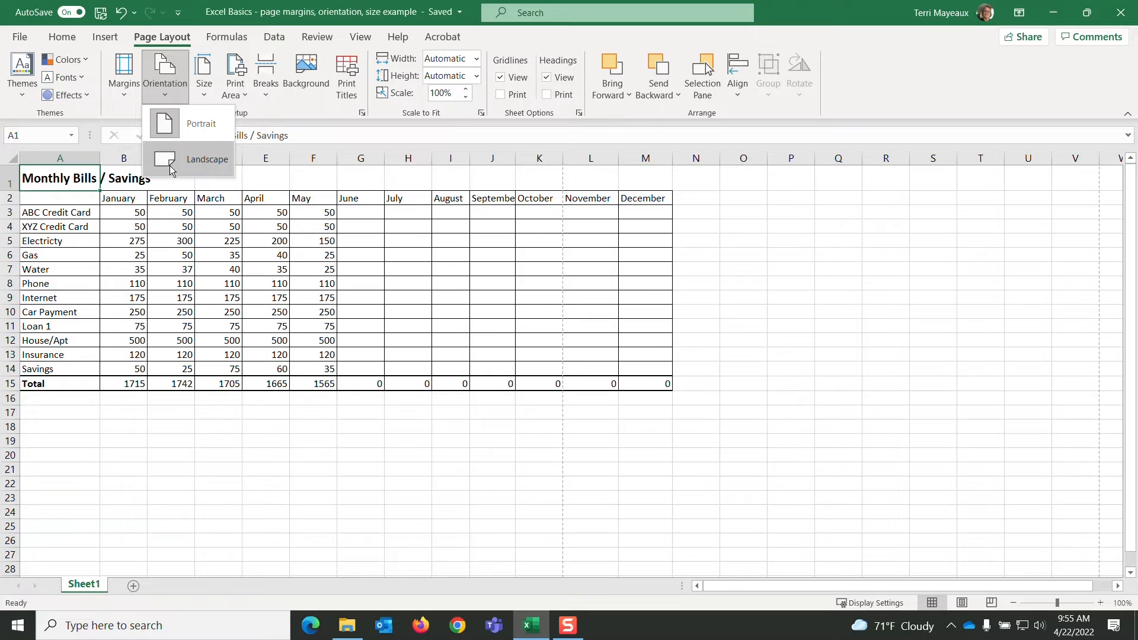
{"action": "left_click", "coordinate": [209, 168]}
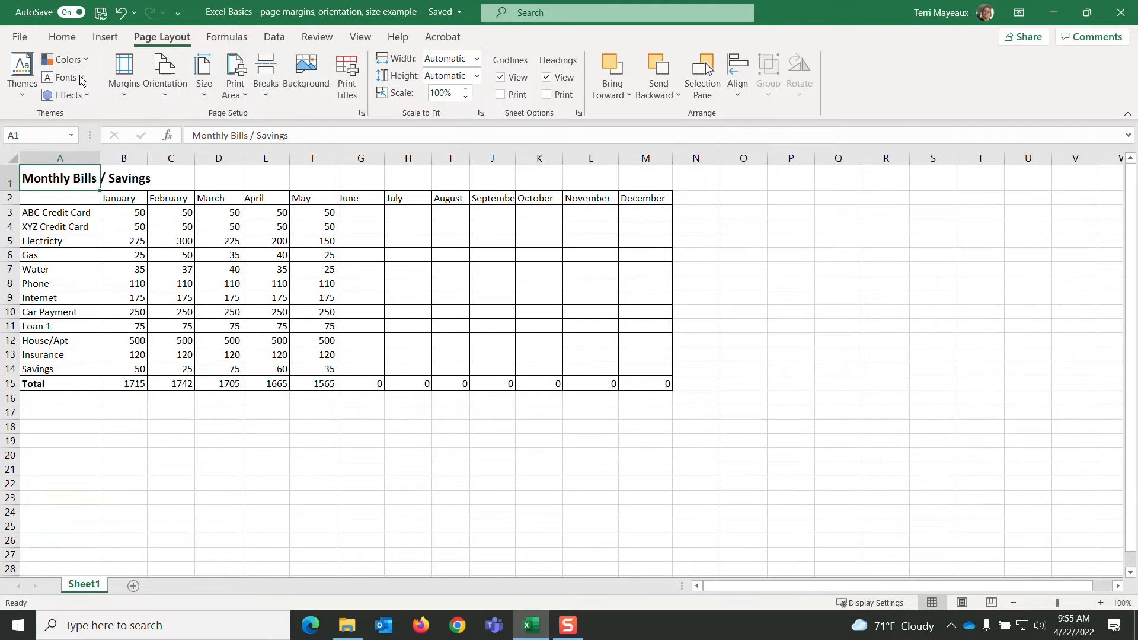
- In the print preview, move the left and right margin guides slightly inward to widen both side margins
{"action": "left_click", "coordinate": [20, 39]}
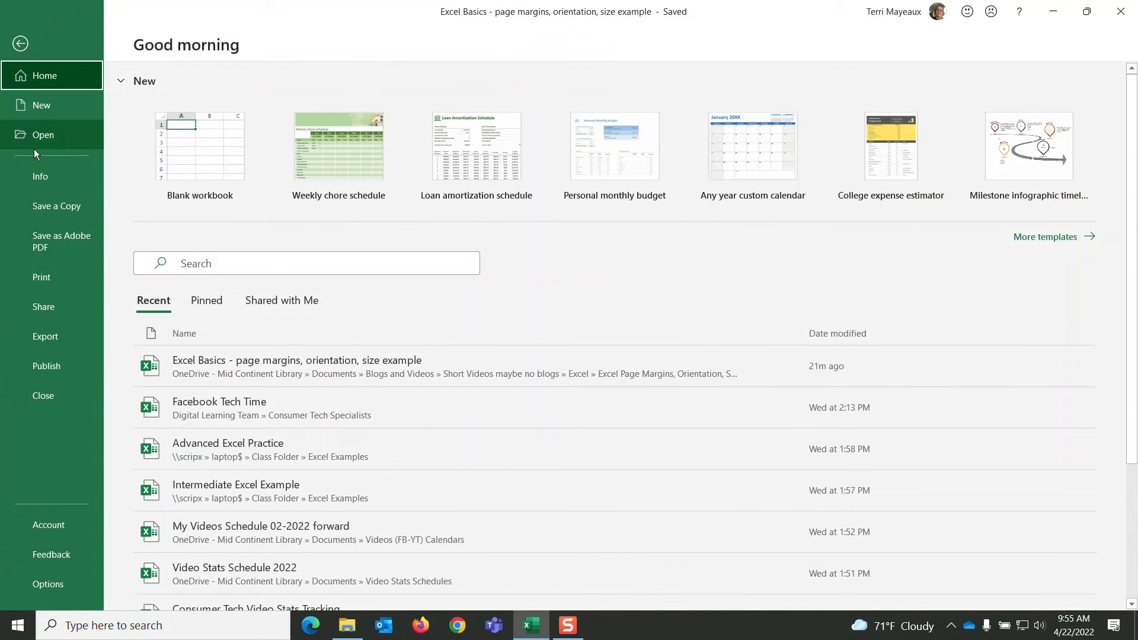
{"action": "left_click", "coordinate": [44, 276]}
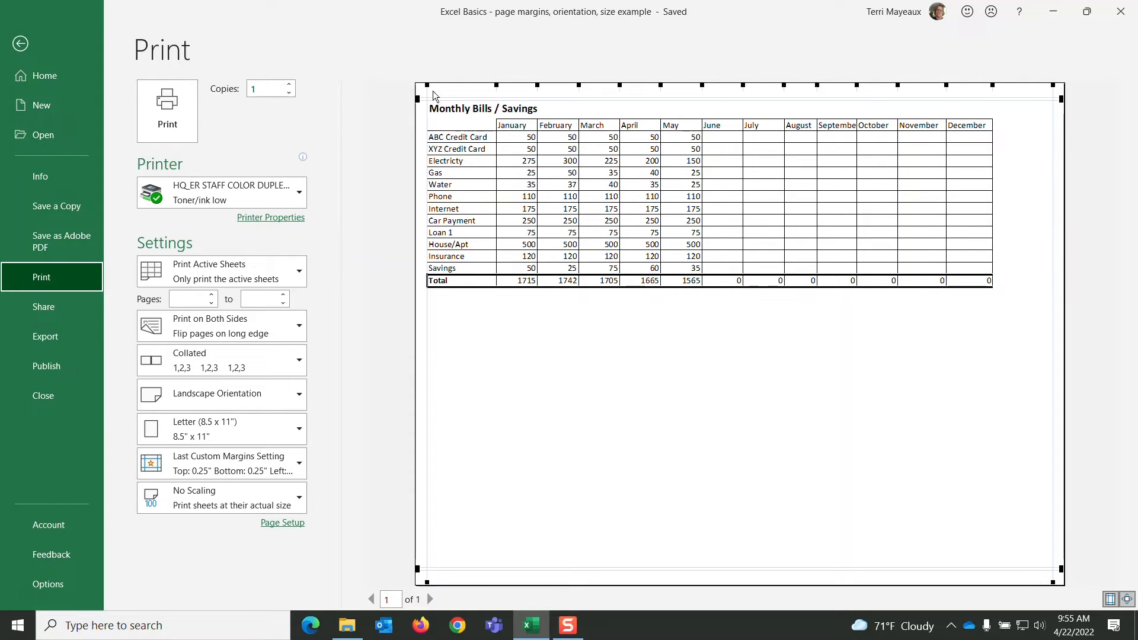
{"action": "left_click_drag", "start_coordinate": [428, 87], "coordinate": [441, 89]}
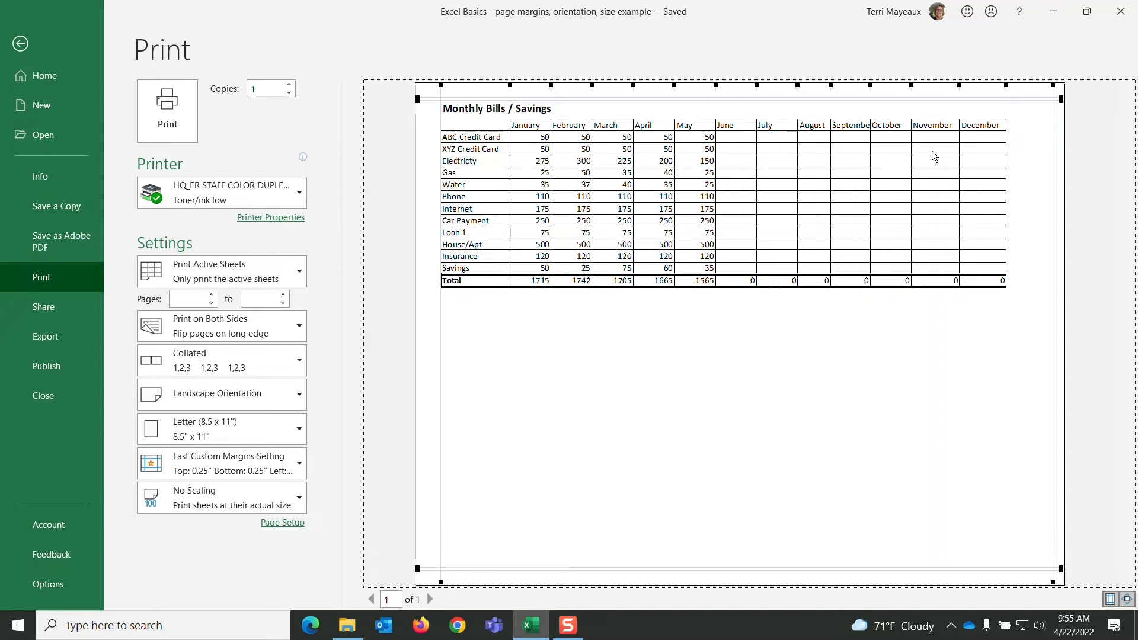
{"action": "left_click_drag", "start_coordinate": [1053, 86], "coordinate": [1039, 86]}
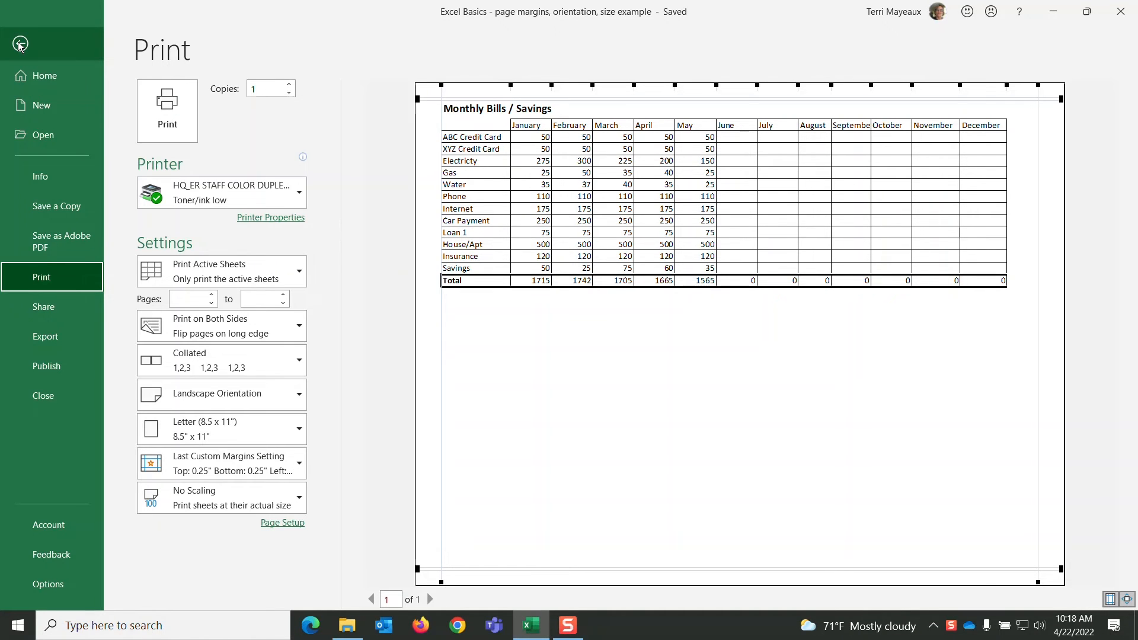
{"action": "left_click", "coordinate": [19, 44]}
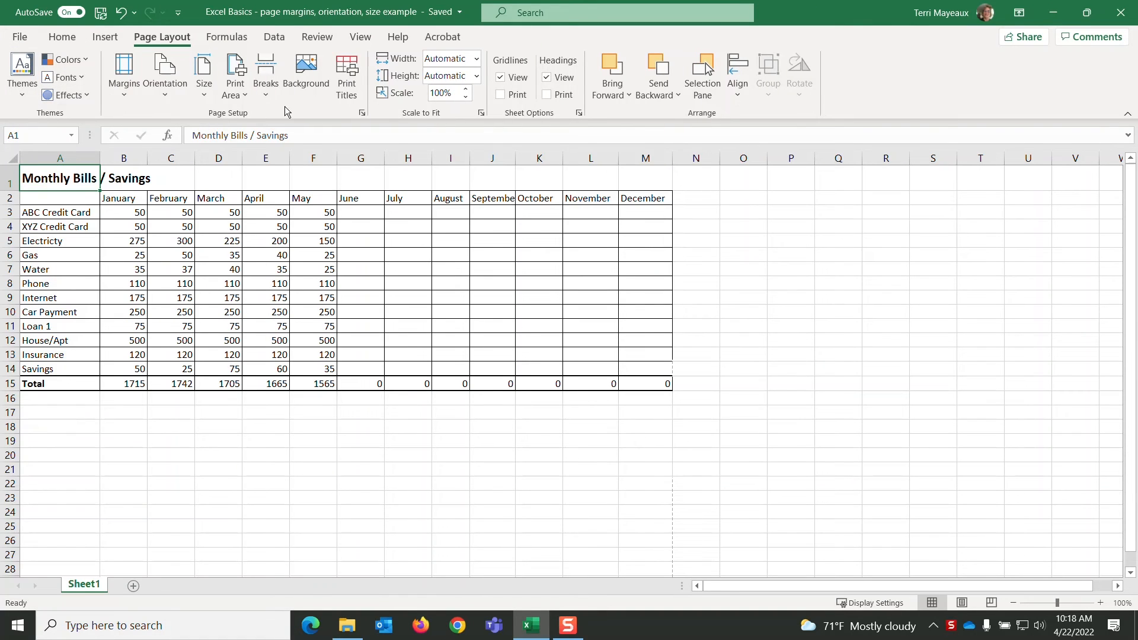
- Set the paper size to Legal (8.5 x 14") and check the landscape page in the print preview
{"action": "left_click", "coordinate": [205, 97]}
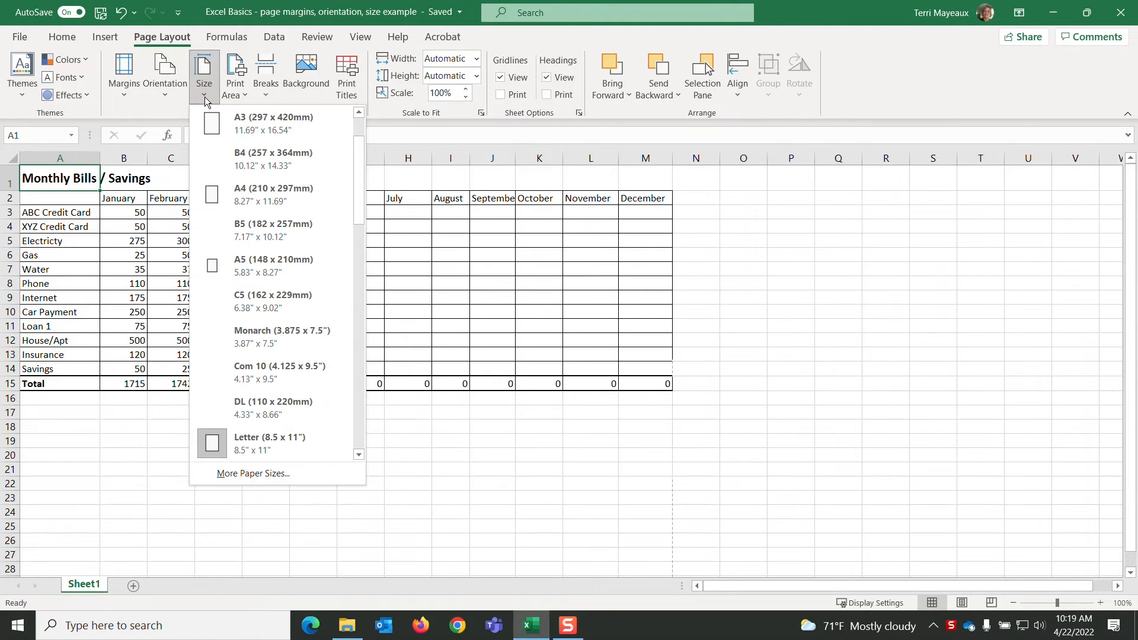
{"action": "left_click_drag", "start_coordinate": [358, 154], "coordinate": [355, 128]}
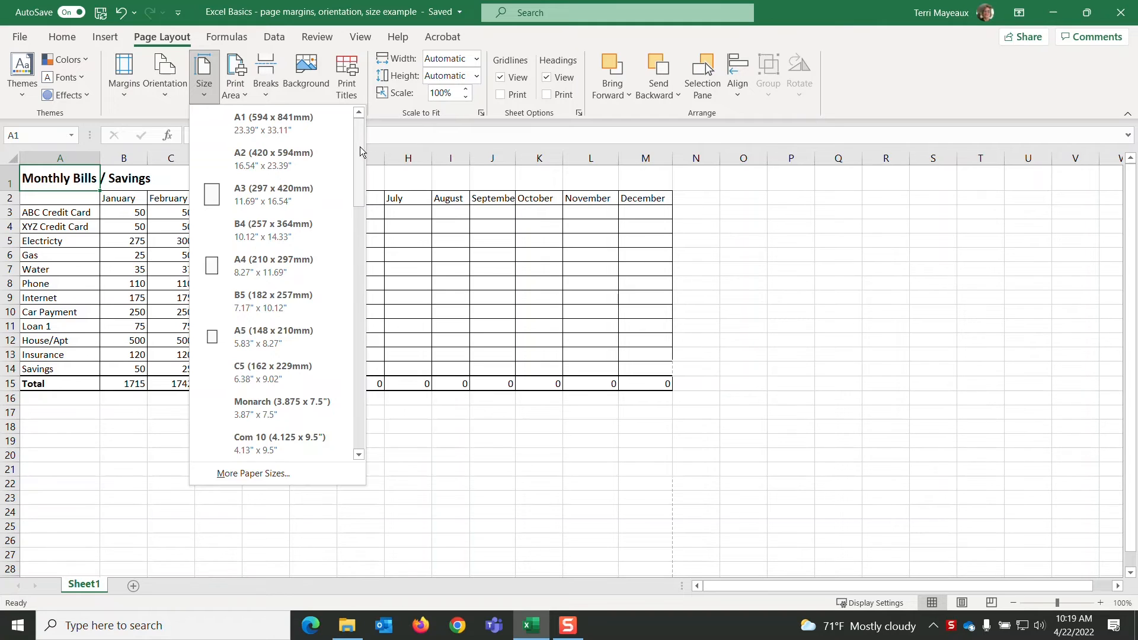
{"action": "left_click_drag", "start_coordinate": [360, 147], "coordinate": [355, 163]}
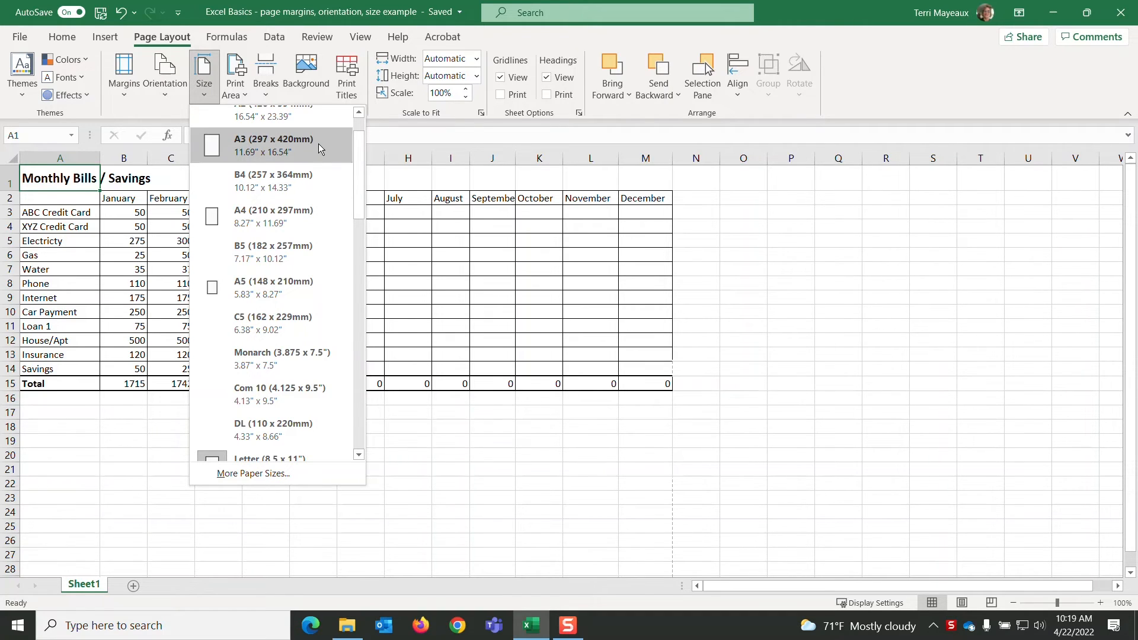
{"action": "left_click_drag", "start_coordinate": [360, 151], "coordinate": [361, 207]}
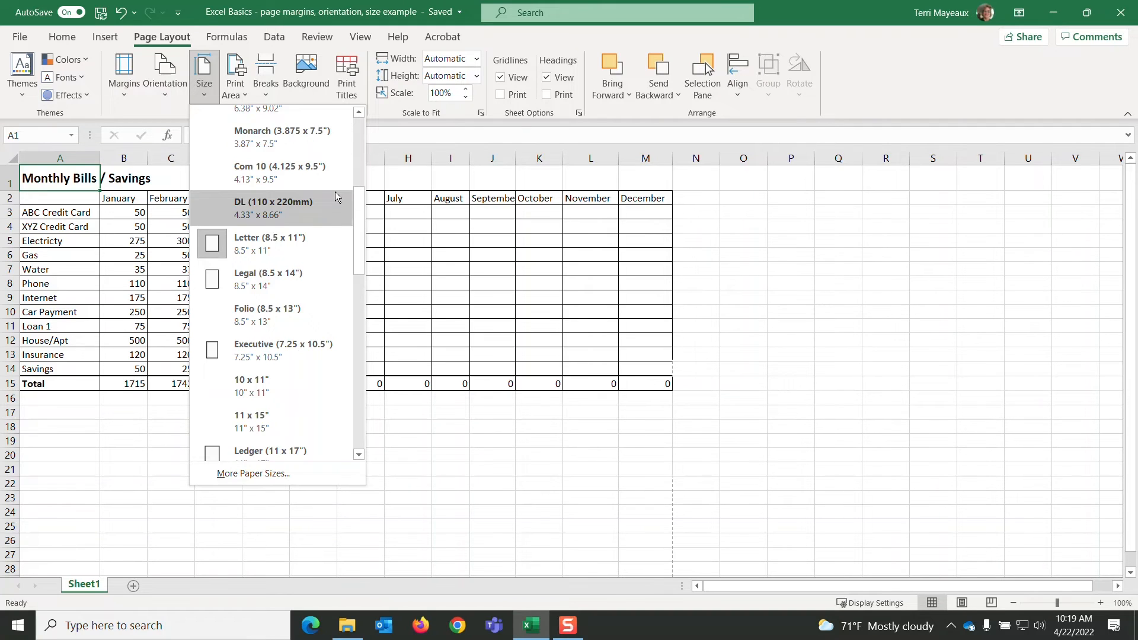
{"action": "left_click_drag", "start_coordinate": [358, 200], "coordinate": [349, 229]}
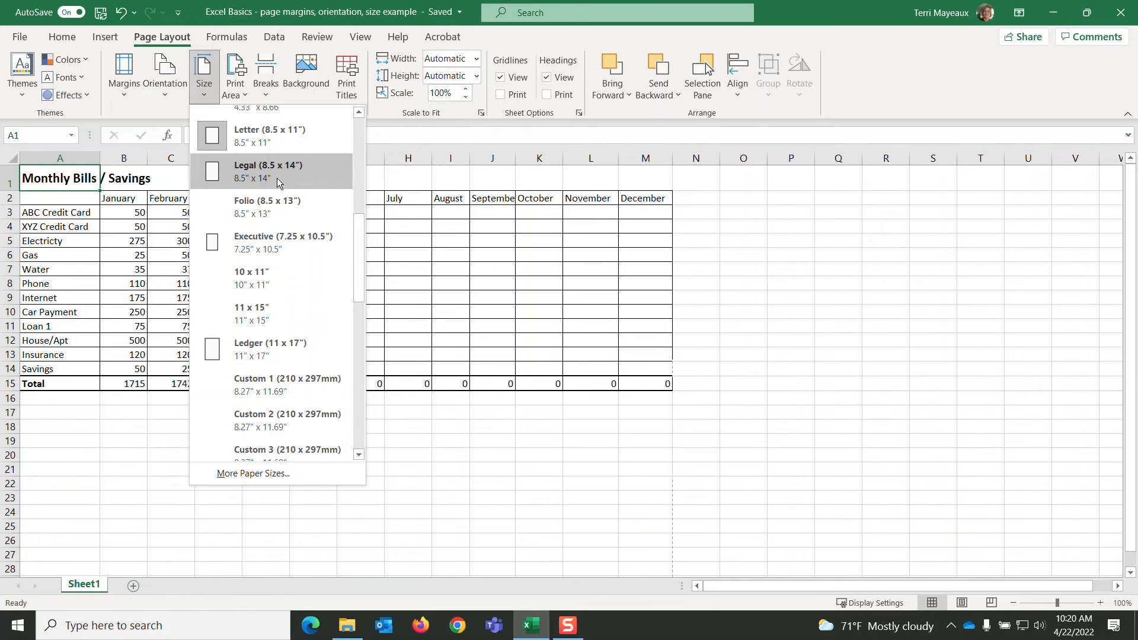
{"action": "left_click", "coordinate": [275, 175]}
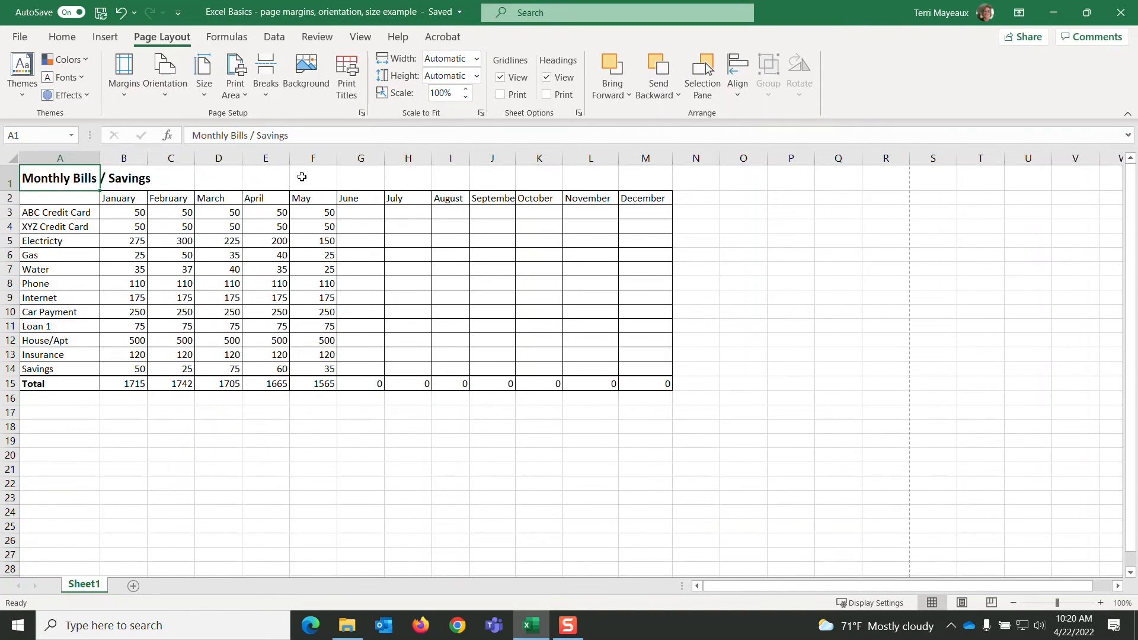
{"action": "left_click", "coordinate": [21, 39]}
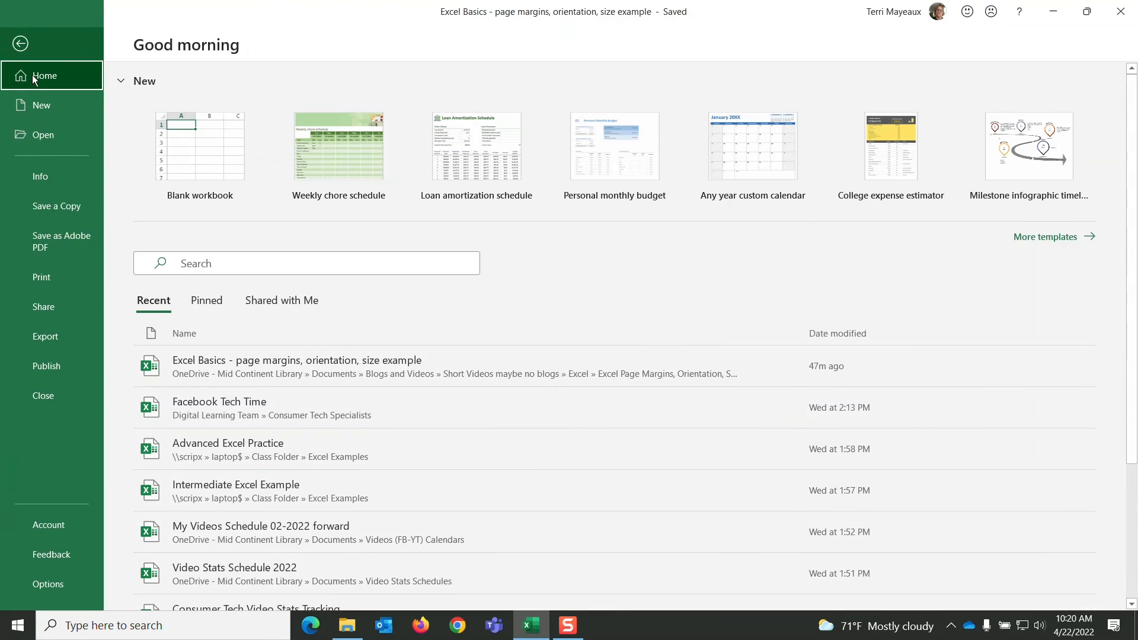
{"action": "left_click", "coordinate": [48, 277]}
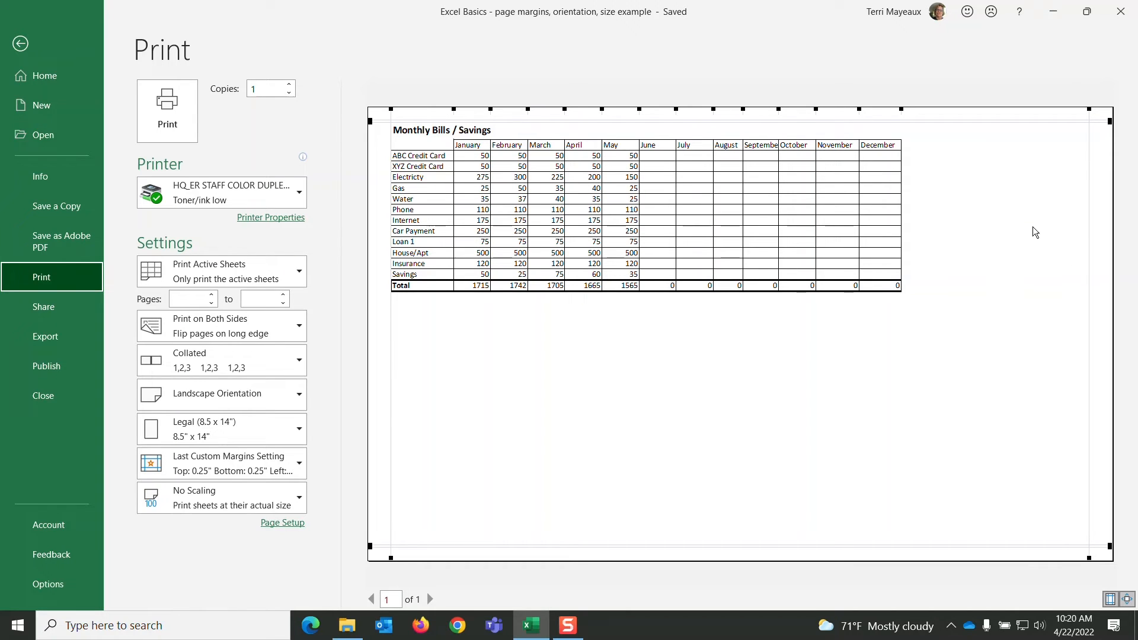
{"action": "left_click", "coordinate": [19, 44]}
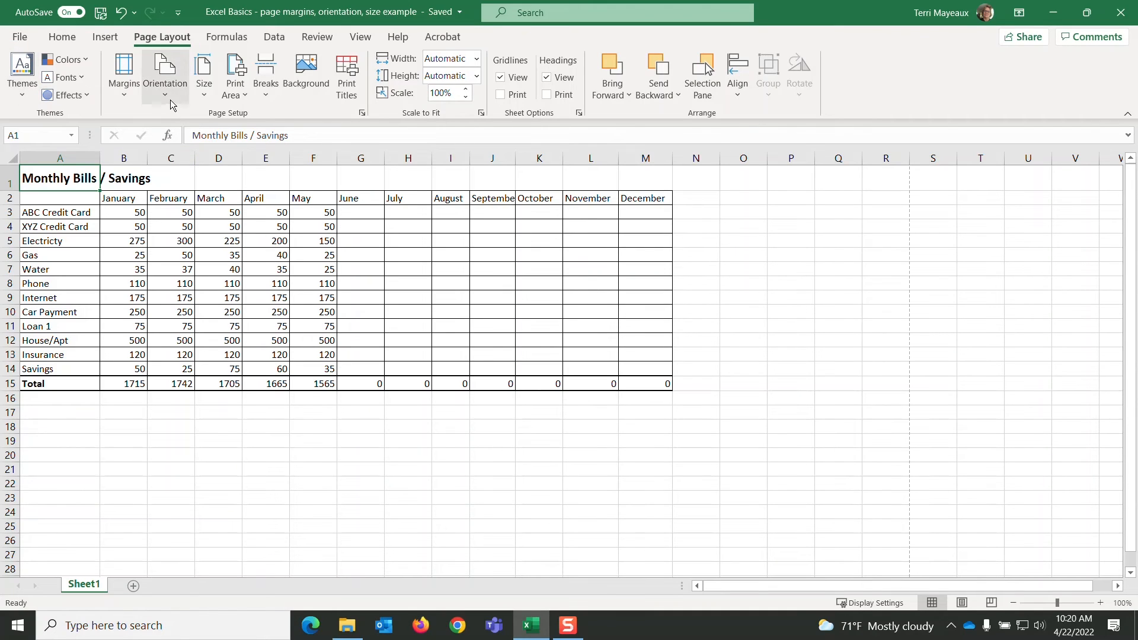
- Switch the Legal-size sheet to Portrait orientation and check how it fits in the print preview
{"action": "left_click", "coordinate": [170, 105]}
{"action": "left_click", "coordinate": [185, 126]}
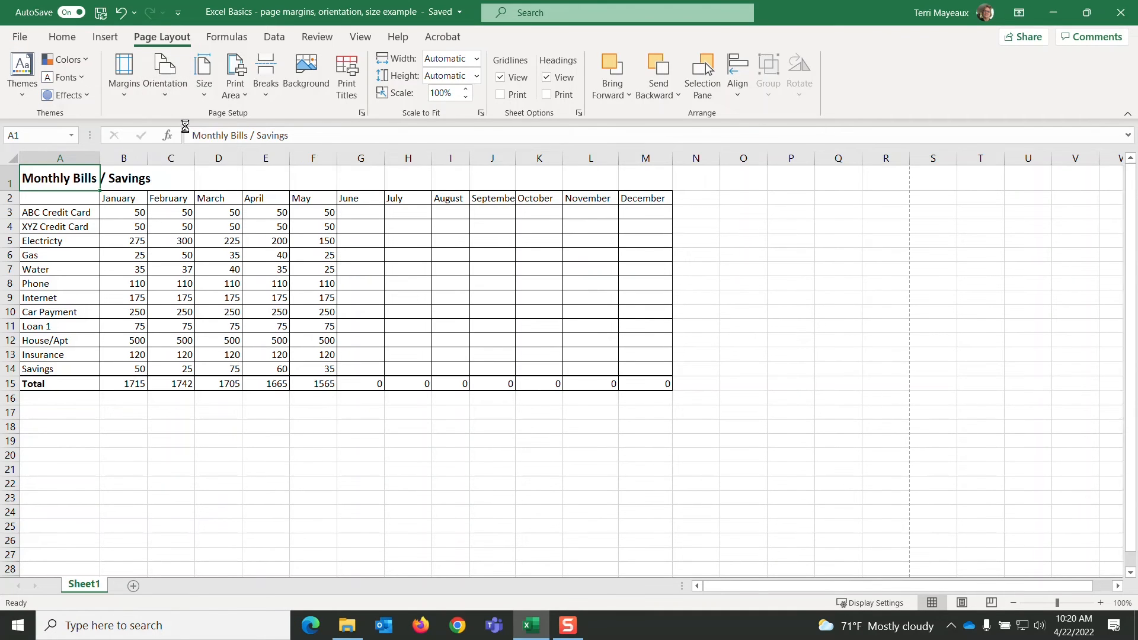
{"action": "left_click", "coordinate": [18, 38]}
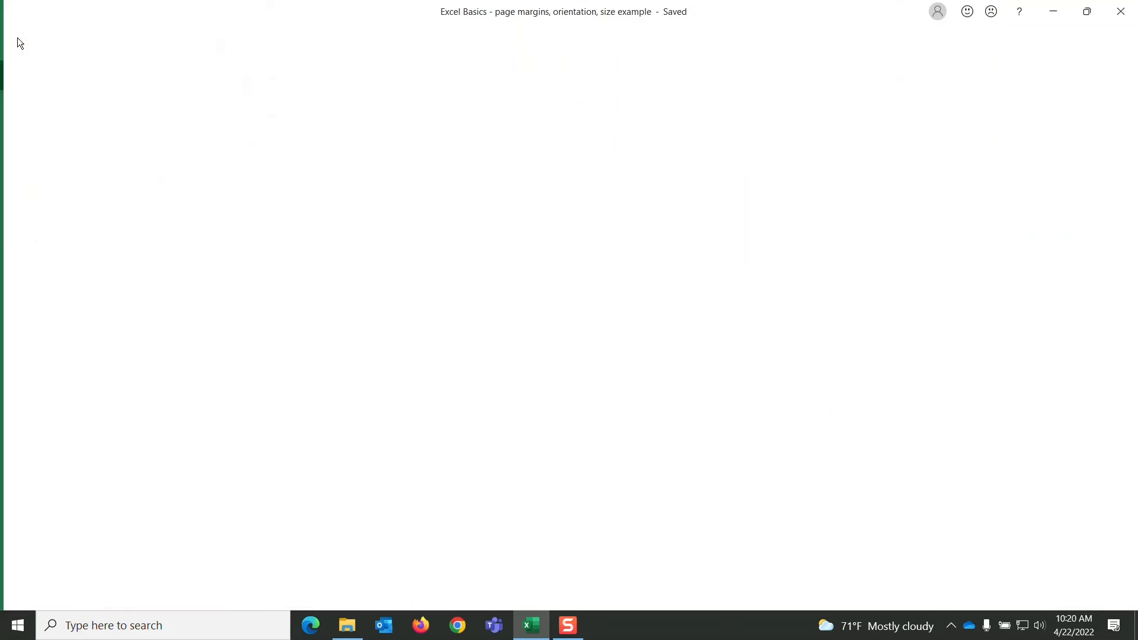
{"action": "left_click", "coordinate": [39, 276]}
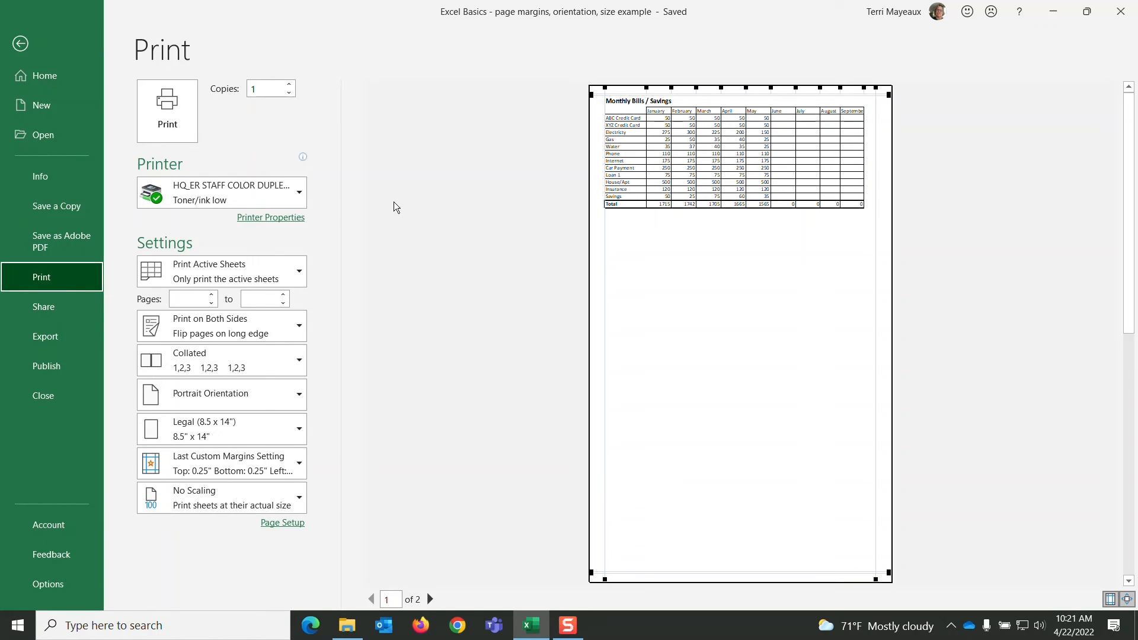
{"action": "left_click", "coordinate": [22, 46]}
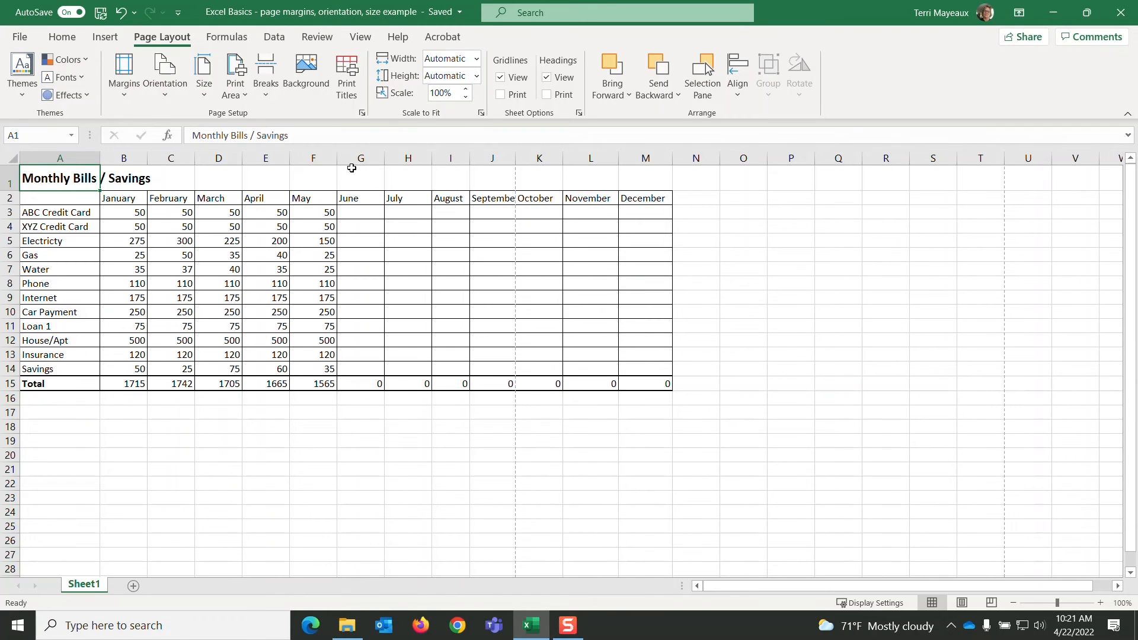
- Set the paper size to Ledger (11 x 17") and check the portrait page in the print preview
{"action": "left_click", "coordinate": [205, 94]}
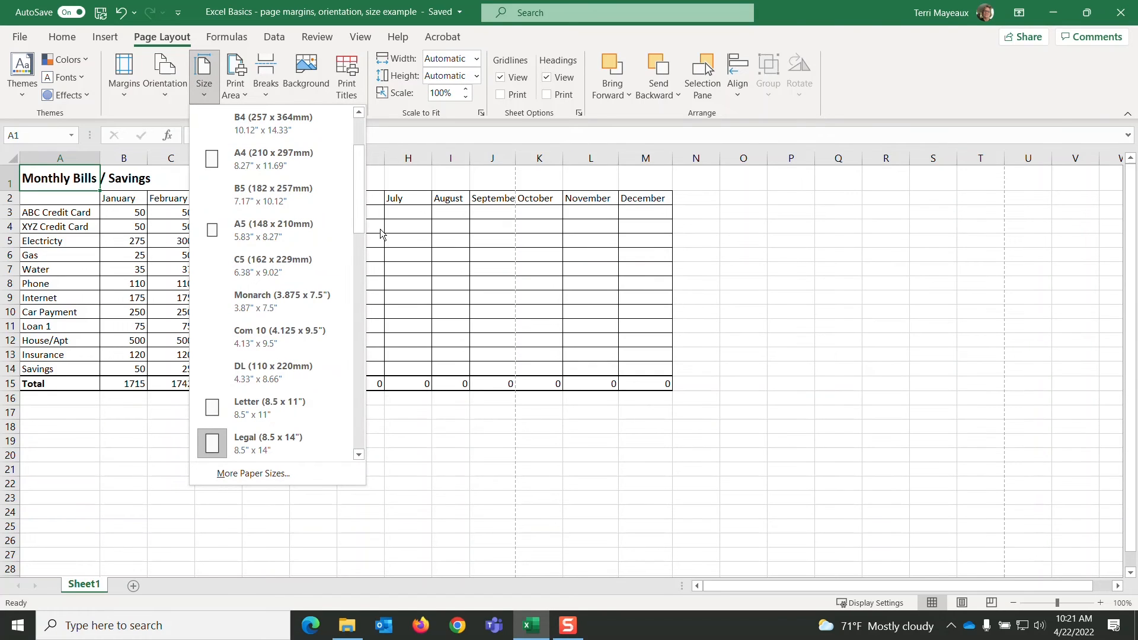
{"action": "left_click_drag", "start_coordinate": [359, 211], "coordinate": [353, 286]}
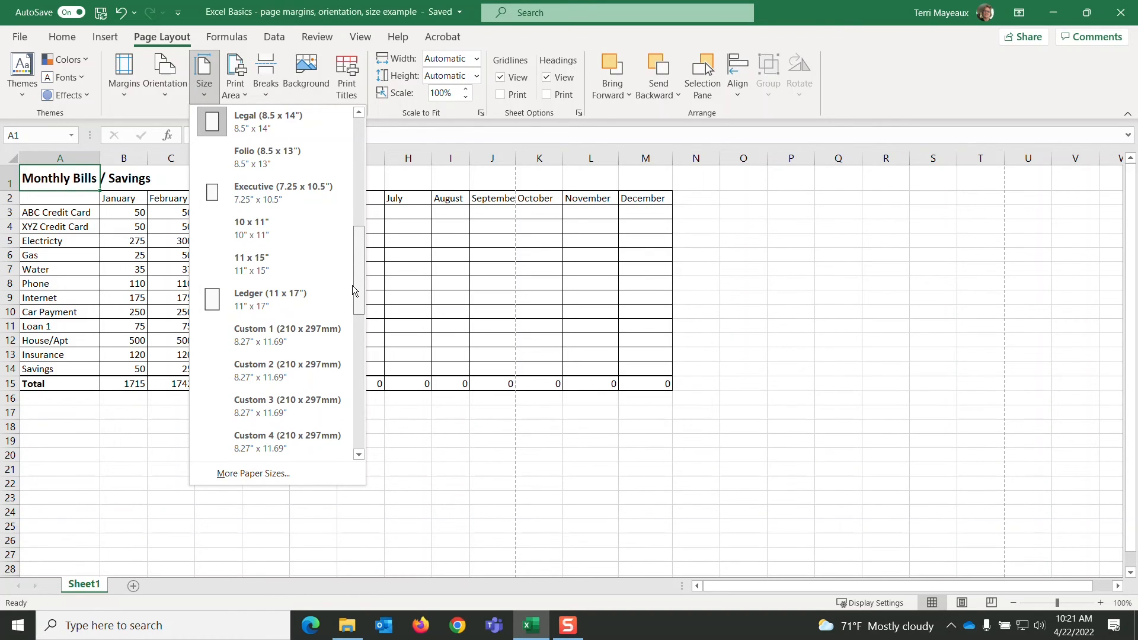
{"action": "left_click_drag", "start_coordinate": [351, 287], "coordinate": [359, 293]}
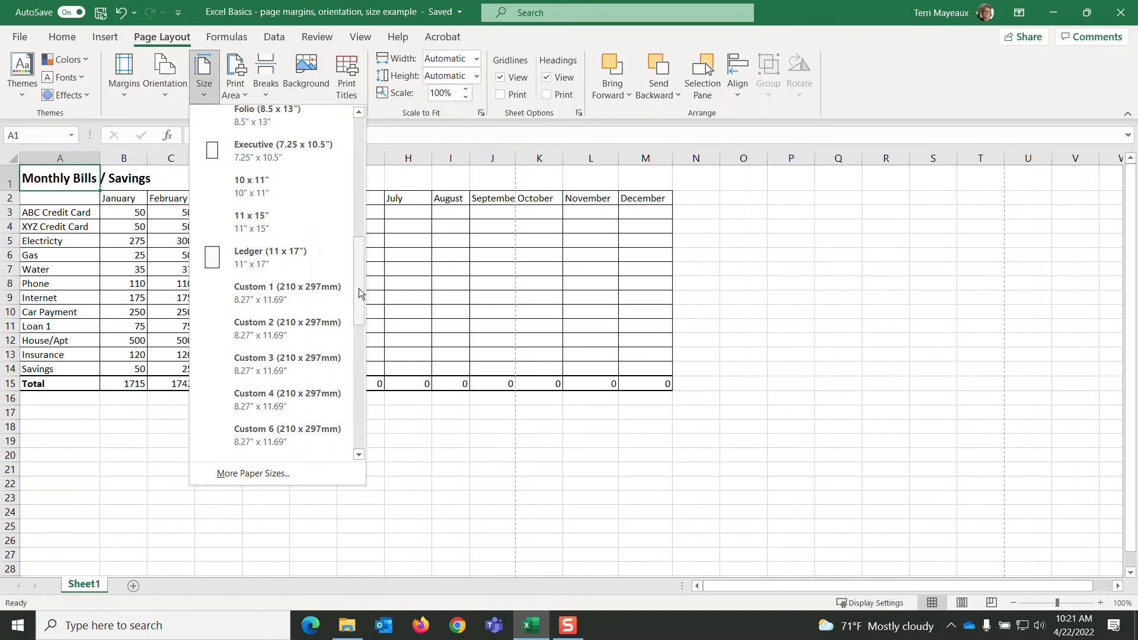
{"action": "left_click", "coordinate": [273, 257]}
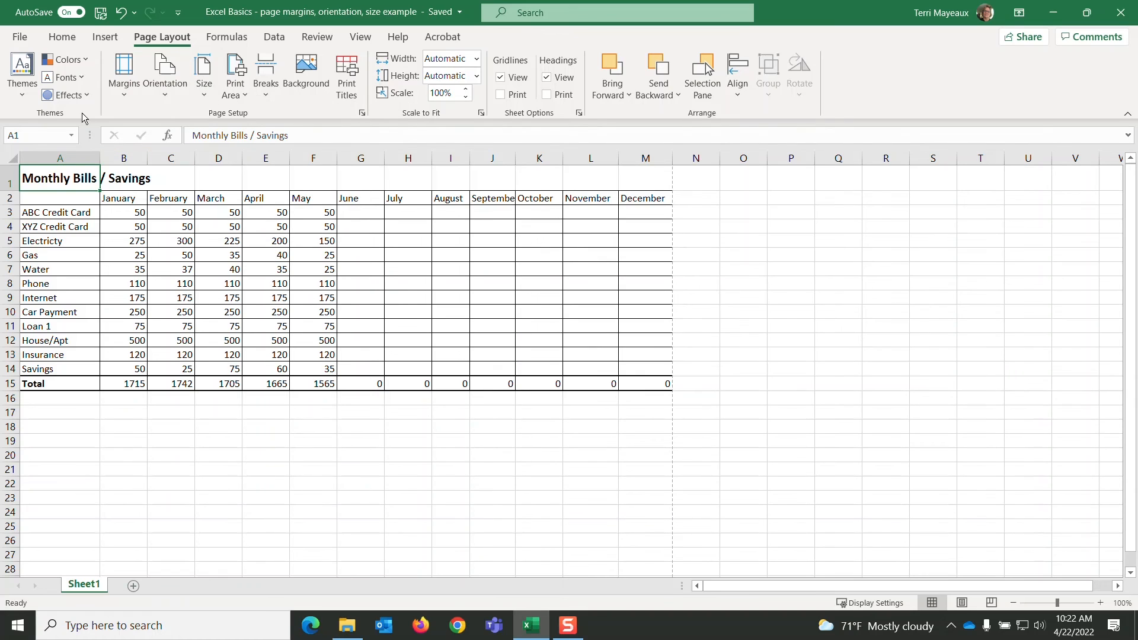
{"action": "left_click", "coordinate": [23, 37]}
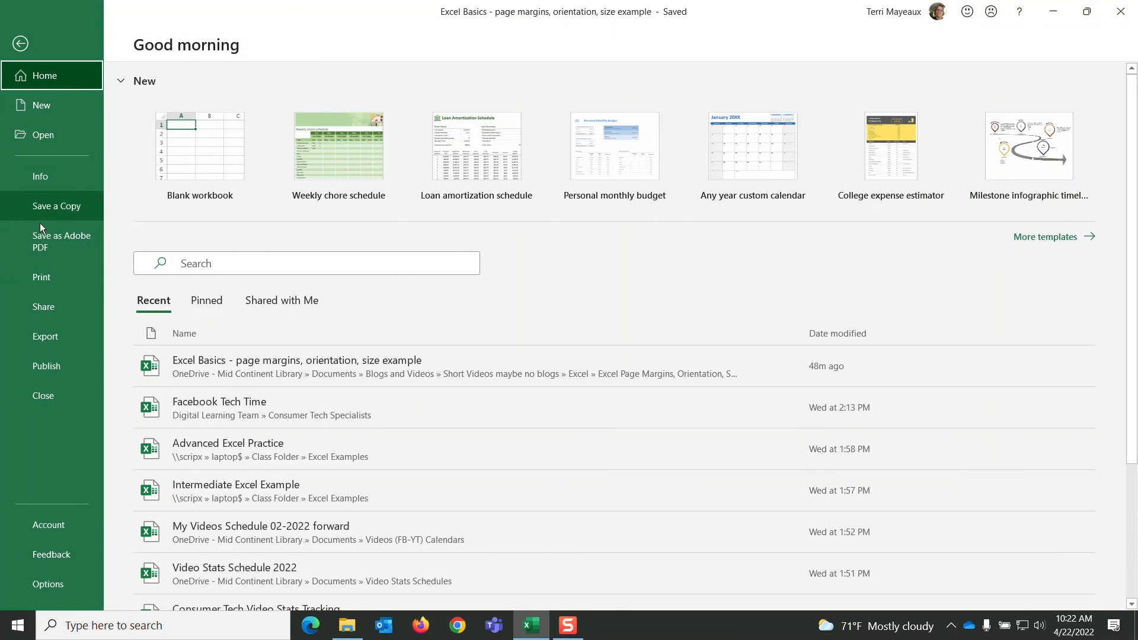
{"action": "left_click", "coordinate": [48, 277]}
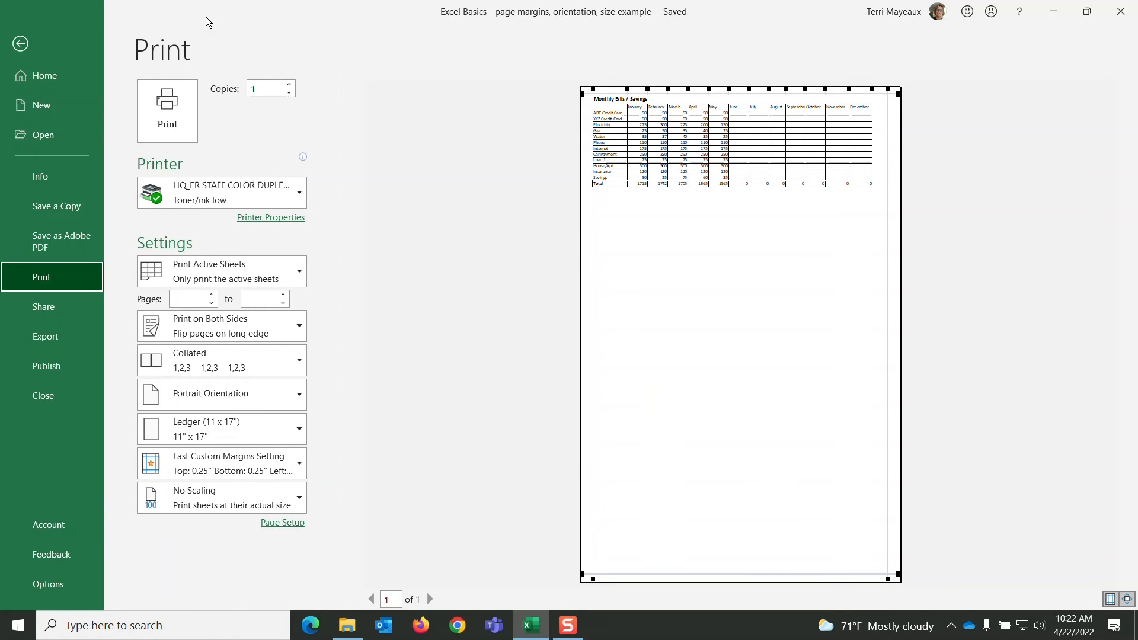
{"action": "left_click", "coordinate": [21, 44]}
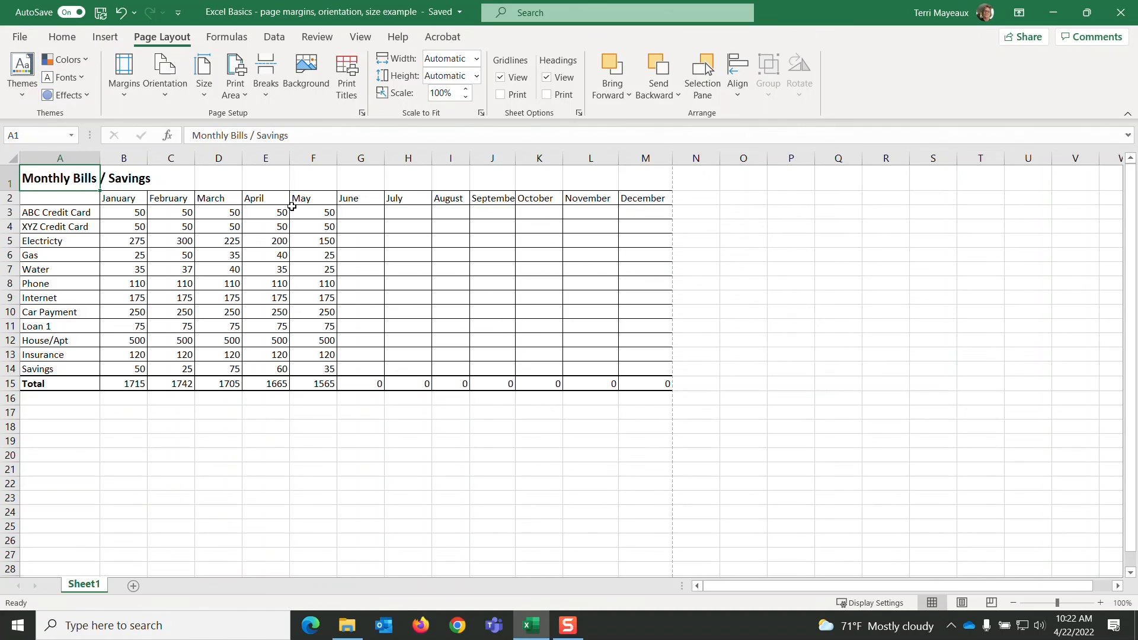
- Change the Ledger-size sheet to Landscape orientation and check the page in the print preview
{"action": "left_click", "coordinate": [169, 99]}
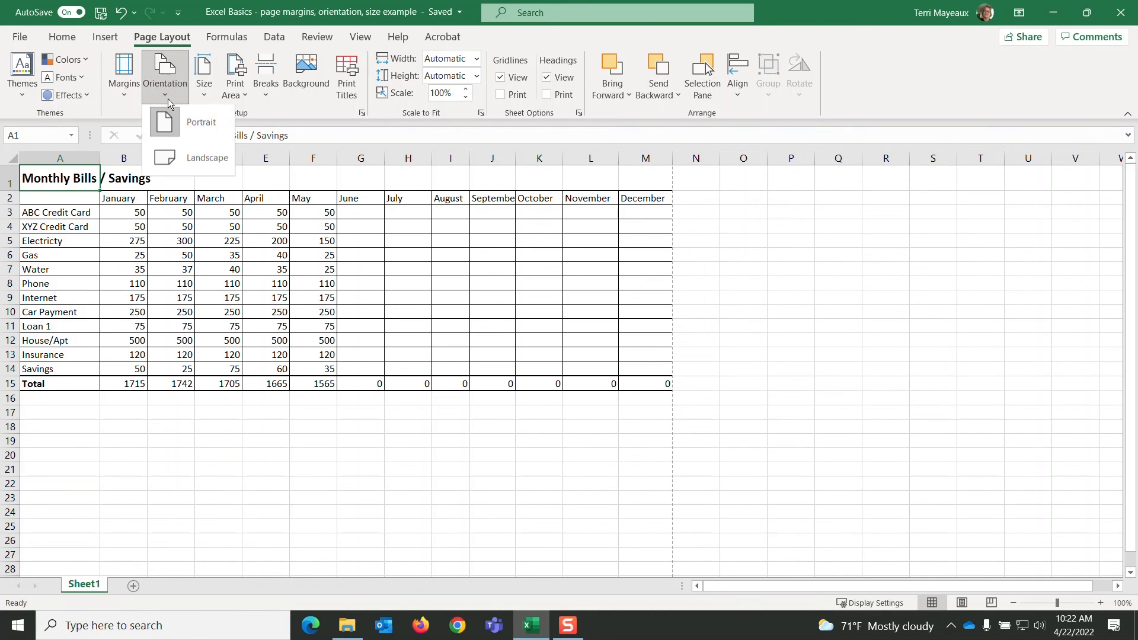
{"action": "left_click", "coordinate": [190, 163]}
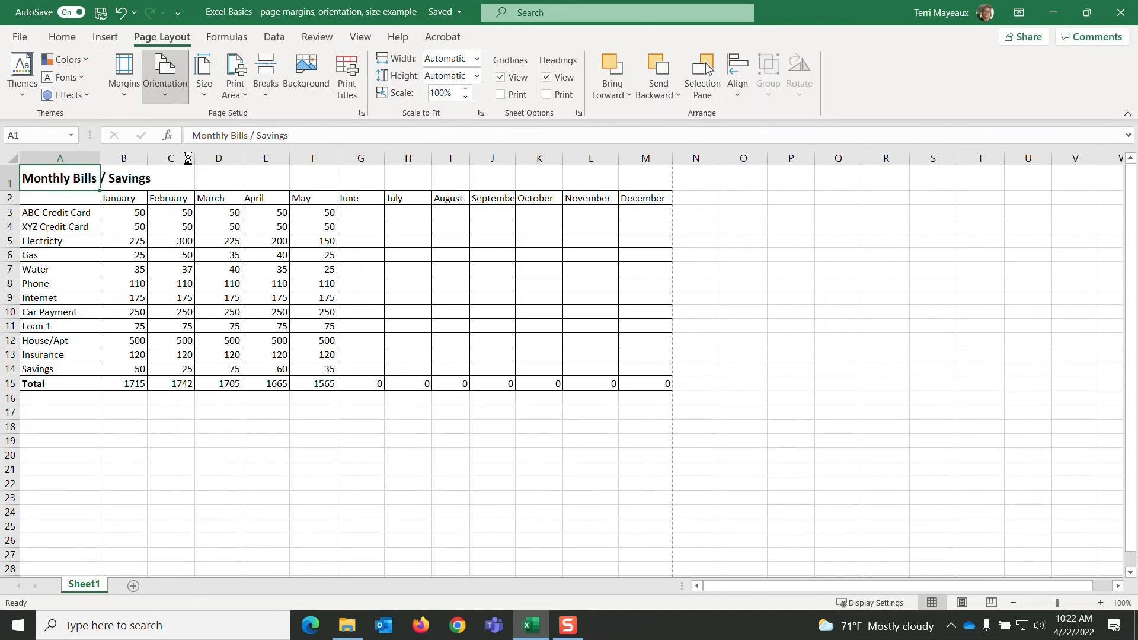
{"action": "left_click", "coordinate": [21, 37]}
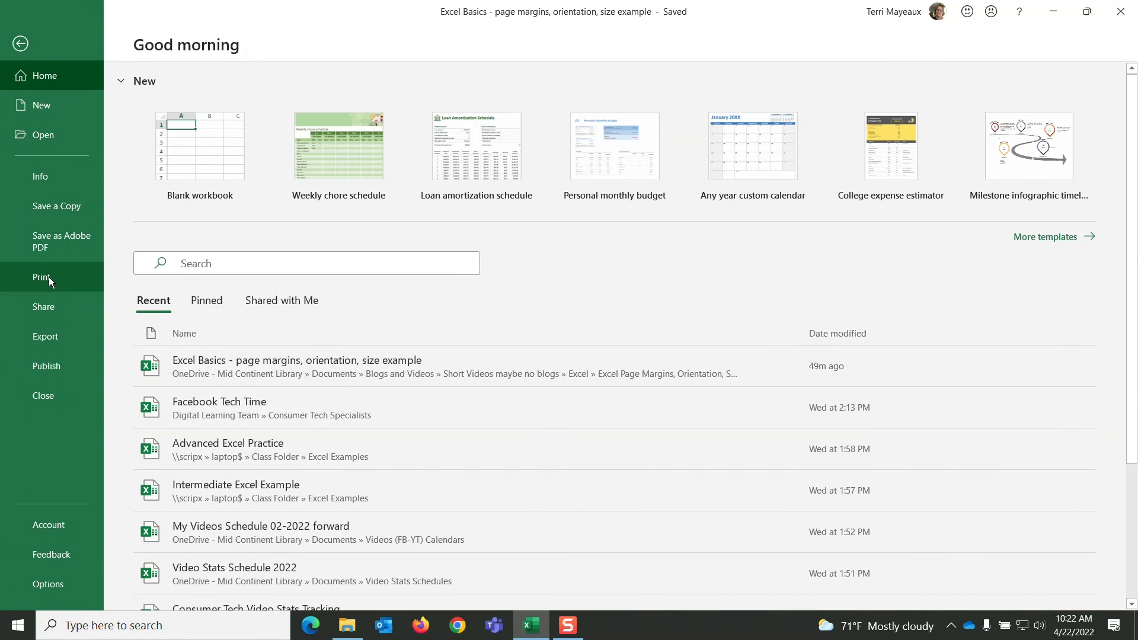
{"action": "left_click", "coordinate": [49, 276]}
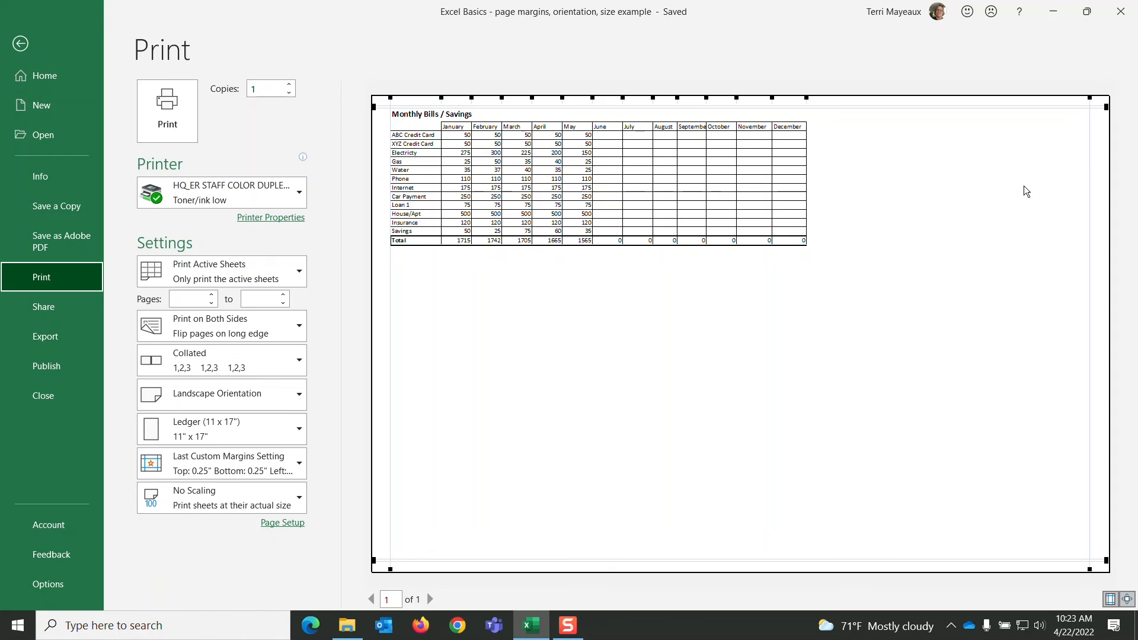
{"action": "left_click", "coordinate": [21, 44]}
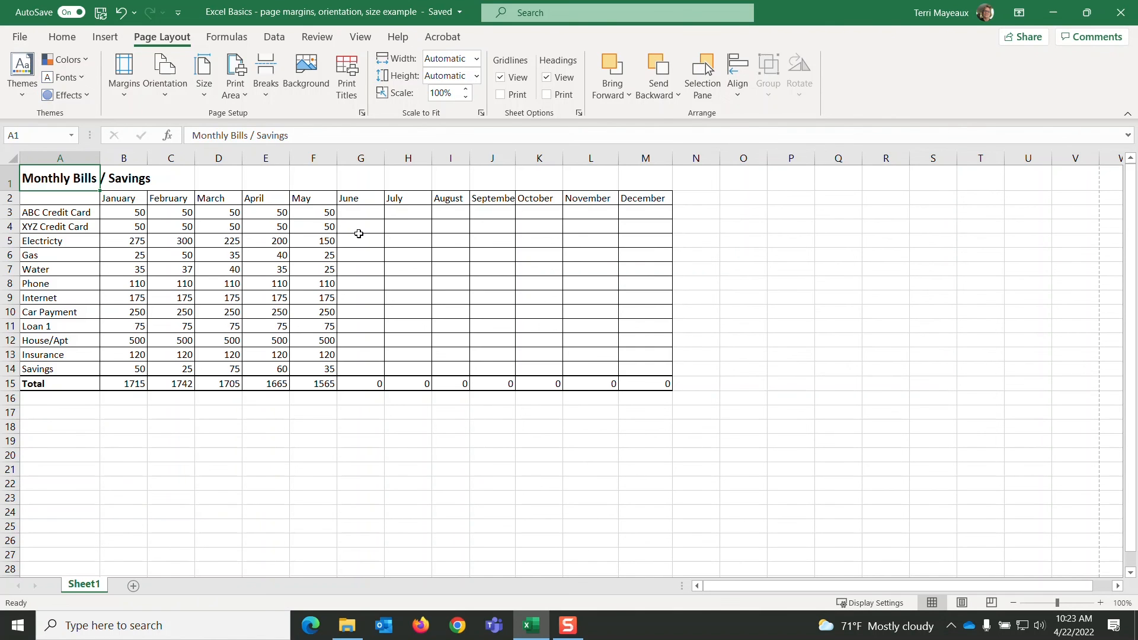